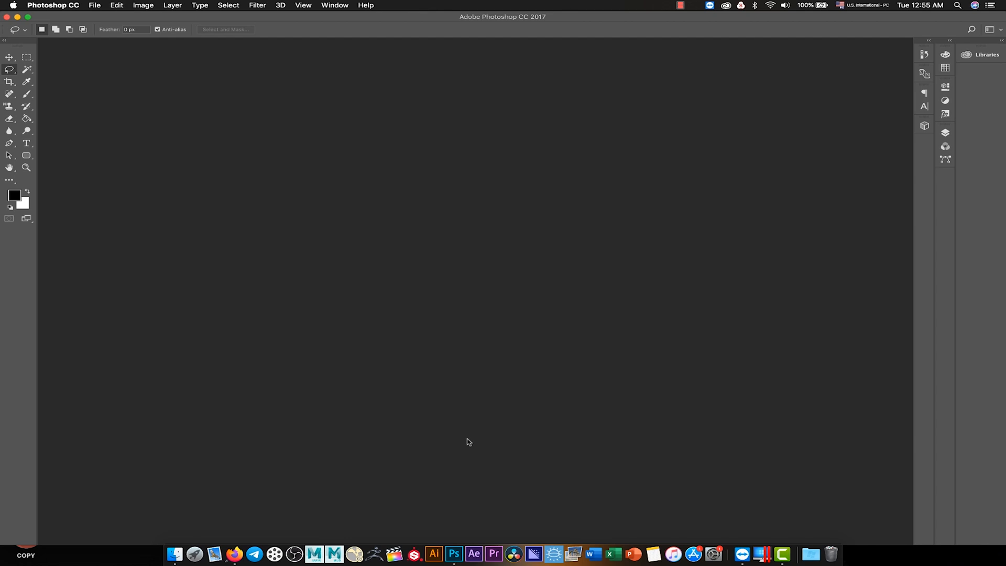
- Open the pink cosmetics ad image, pink-cosmetic-ad_52683-8498 copy.jpg, from the JPEG folder
key(v)
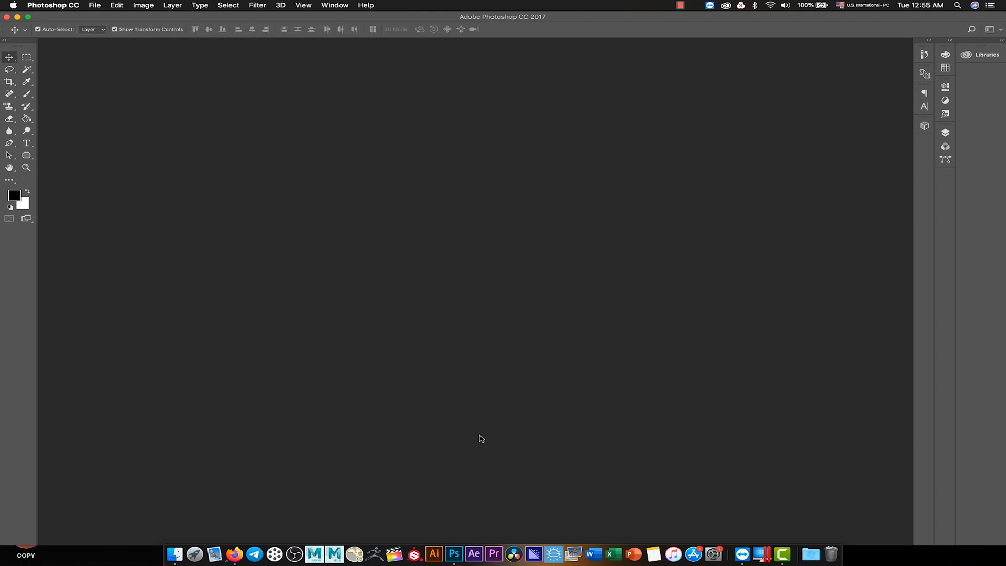
click(95, 6)
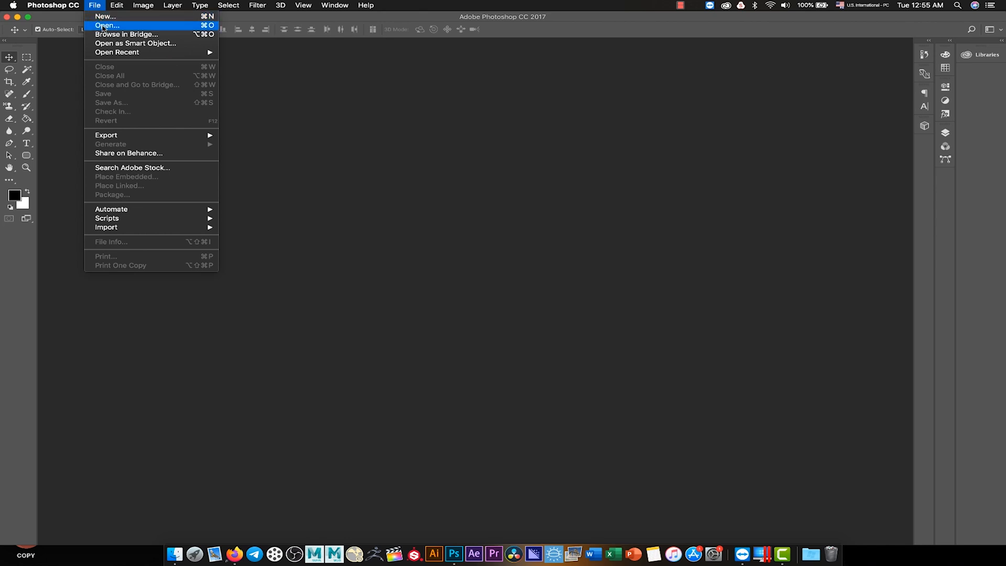
click(101, 11)
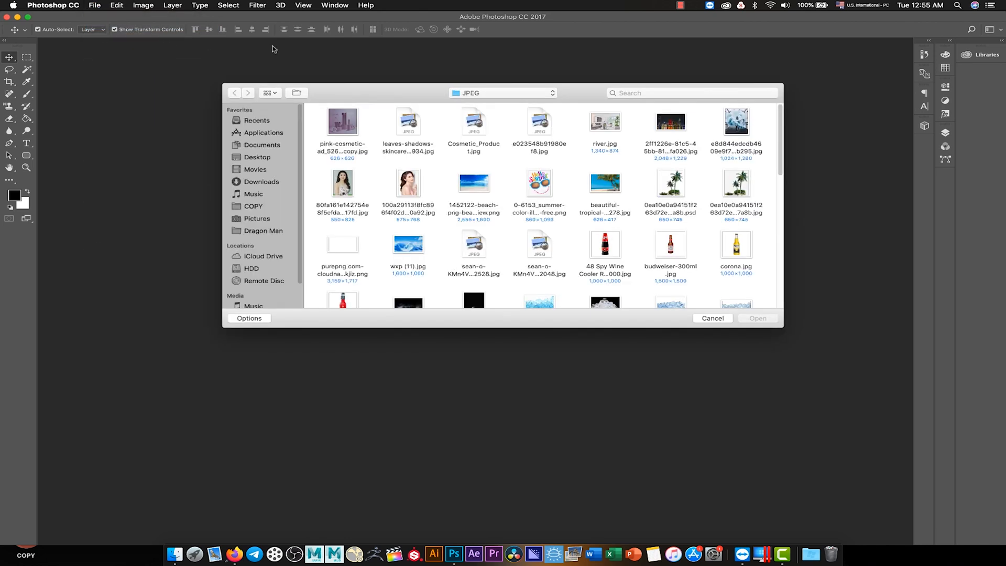
click(350, 123)
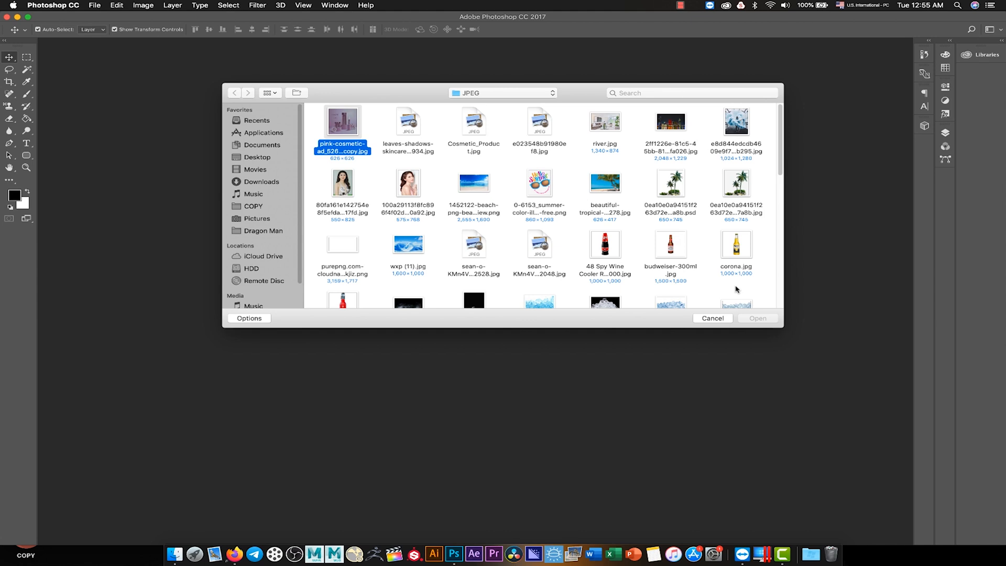
click(763, 316)
click(765, 319)
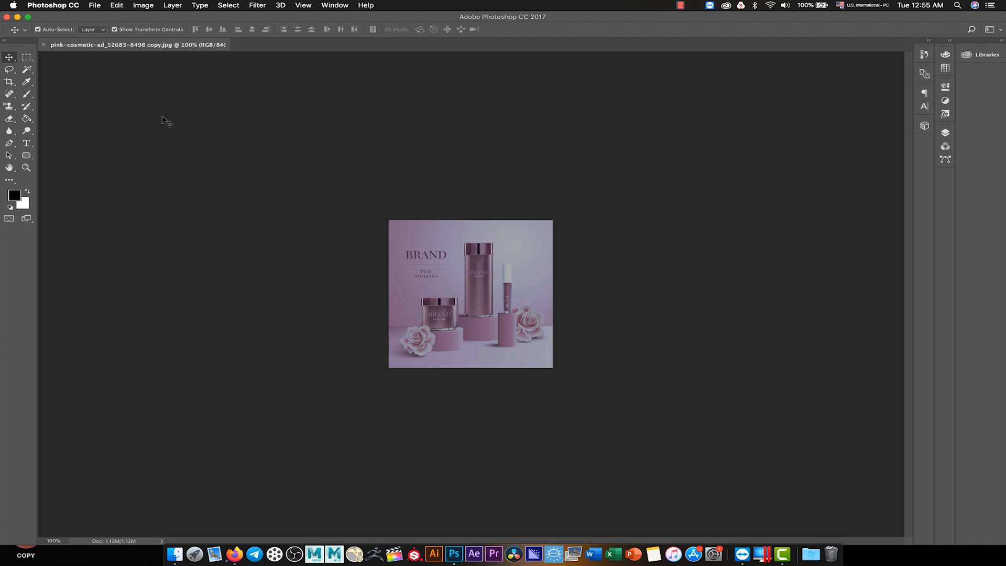
- Float the cosmetics image in its own window, enlarge it to 300% and centre the window in the workspace
drag(168, 83, 462, 93)
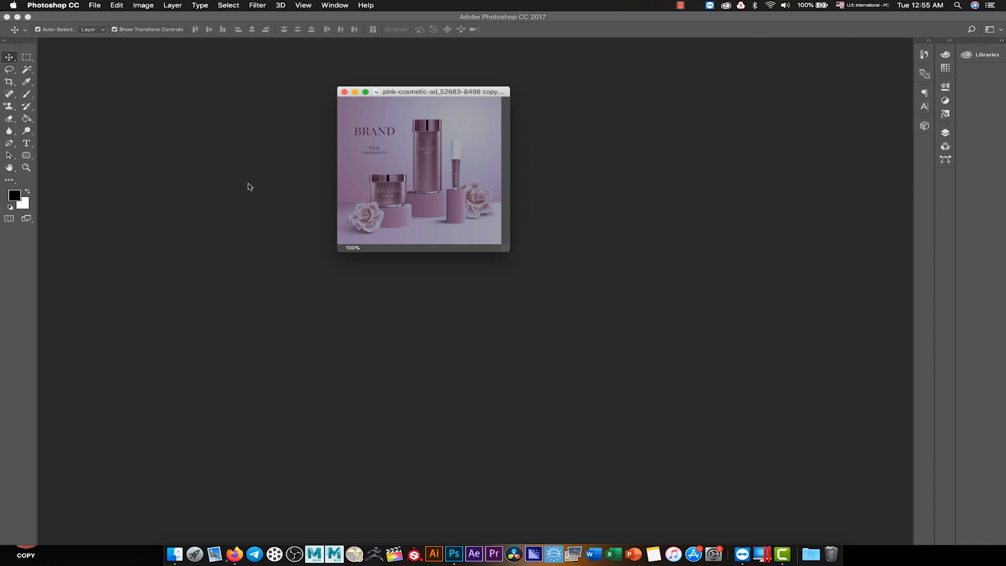
key(super+0)
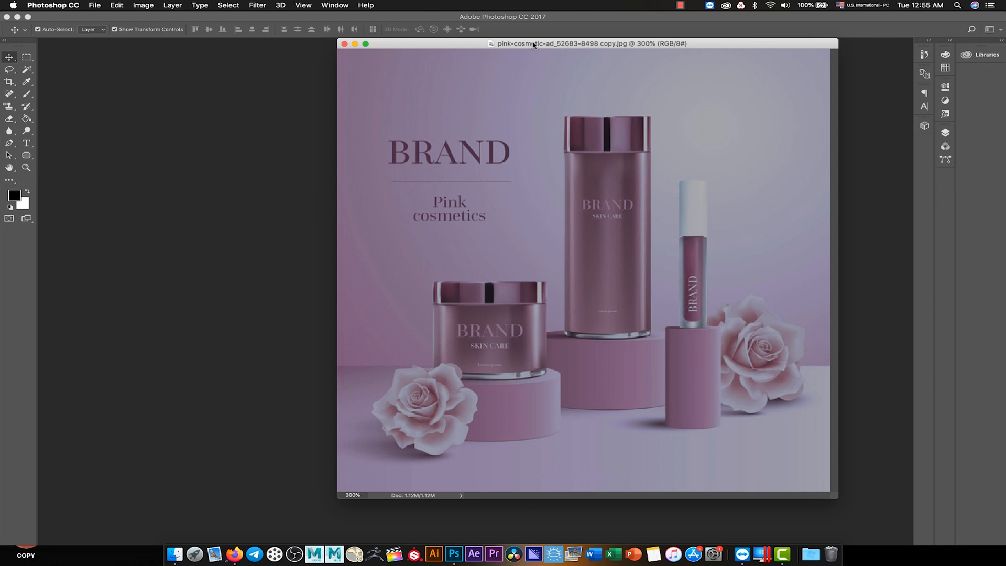
key(super+minus)
drag(487, 52, 450, 50)
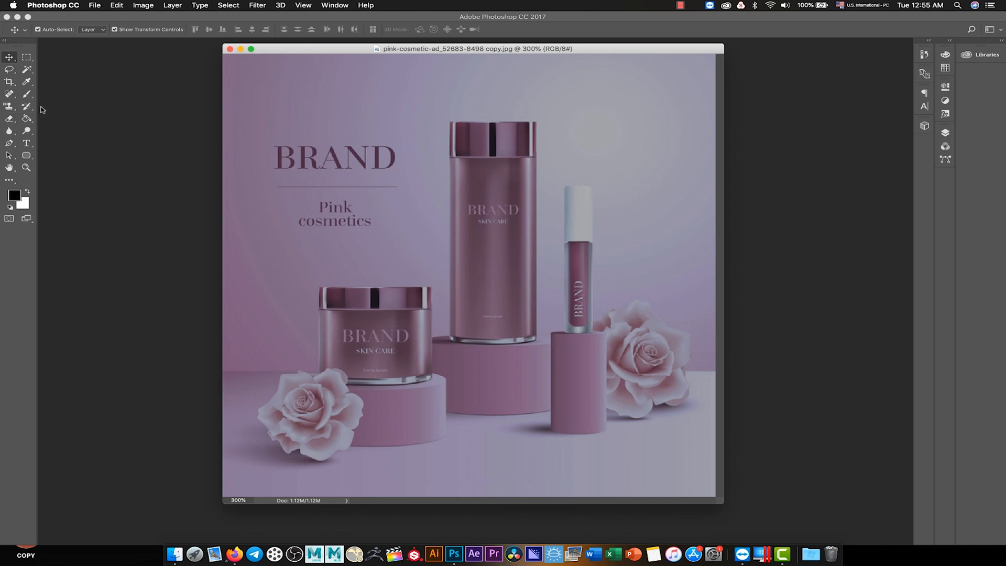
- Marquee-select a wide, thin band across the BRAND heading and the tall bottle's cap, and add a new empty layer
click(27, 58)
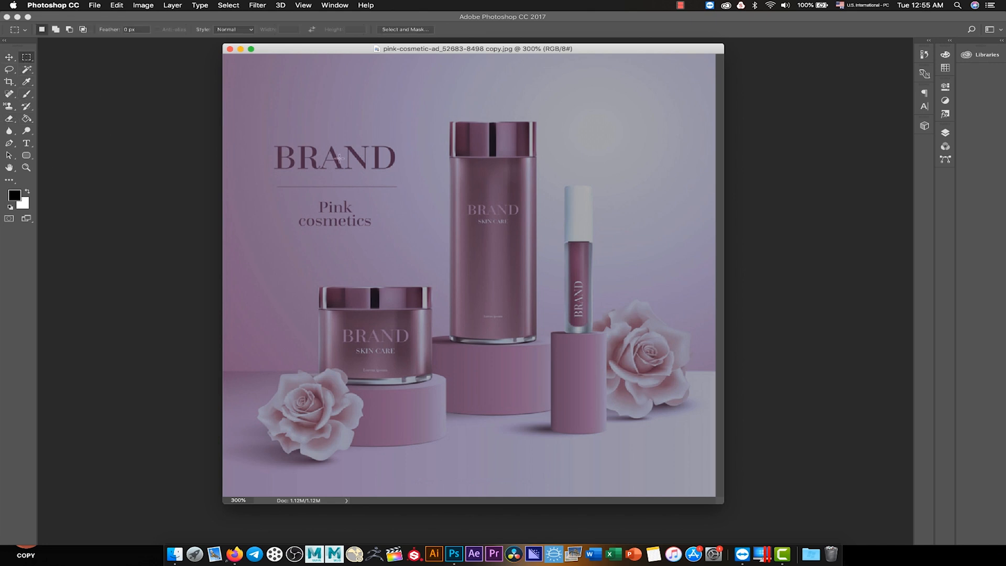
drag(315, 152, 552, 170)
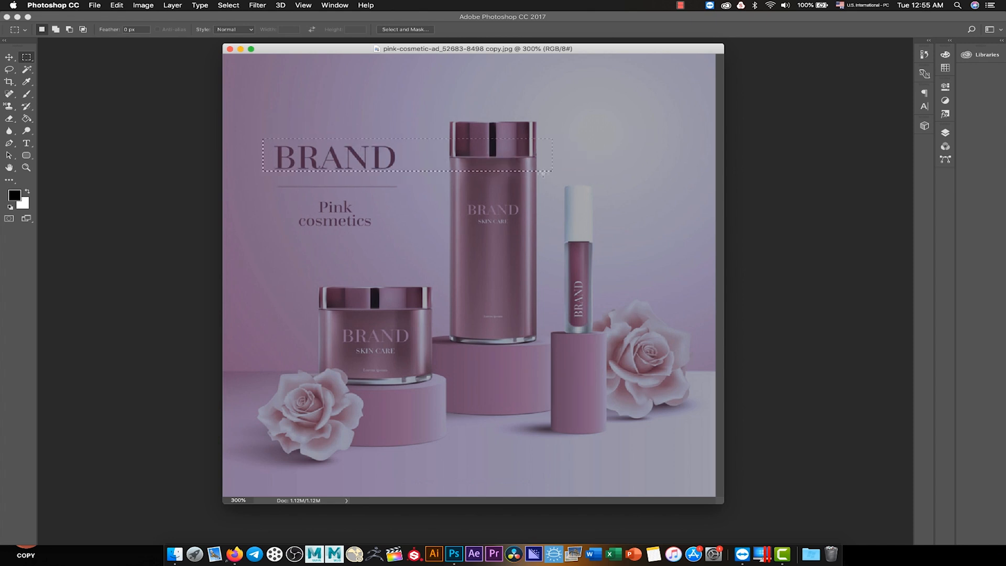
click(946, 134)
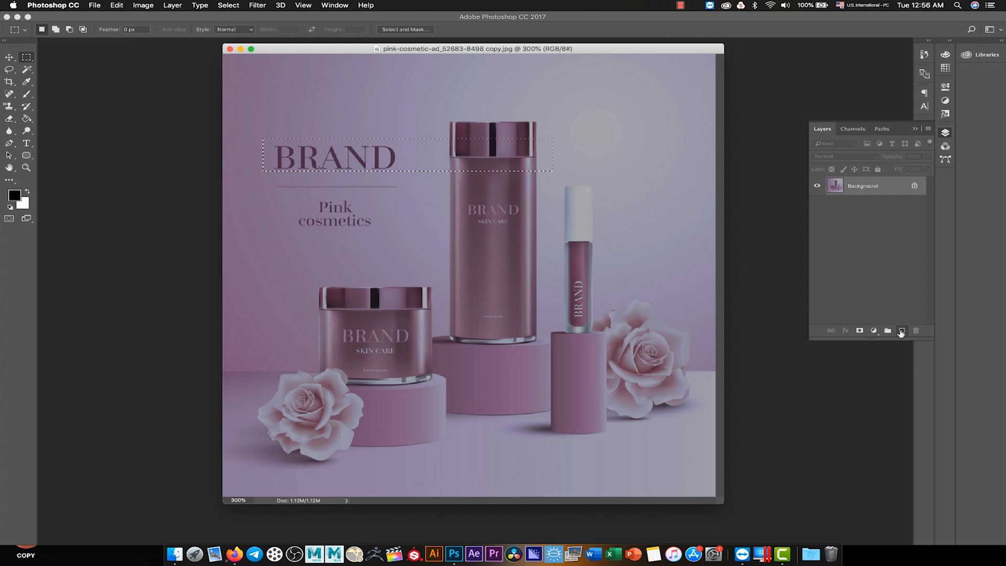
click(901, 331)
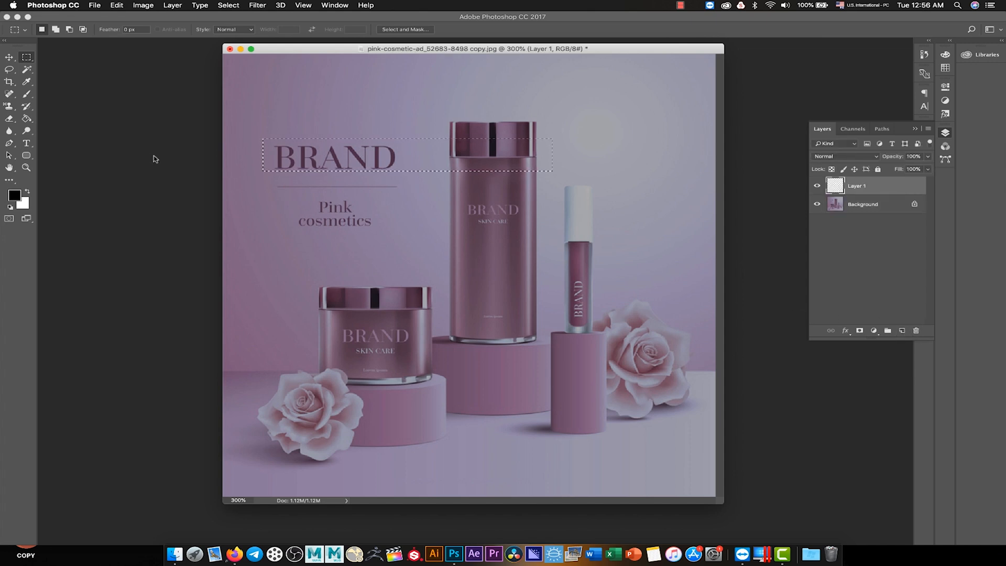
- Try filling the hard-edged rectangular selection with black using the Paint Bucket, and undo the fill
click(25, 121)
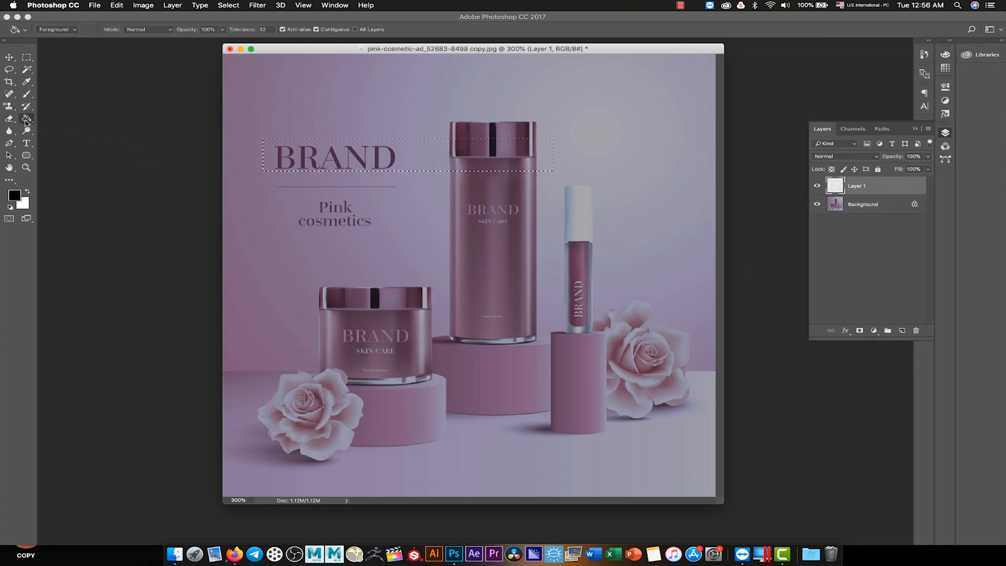
click(309, 155)
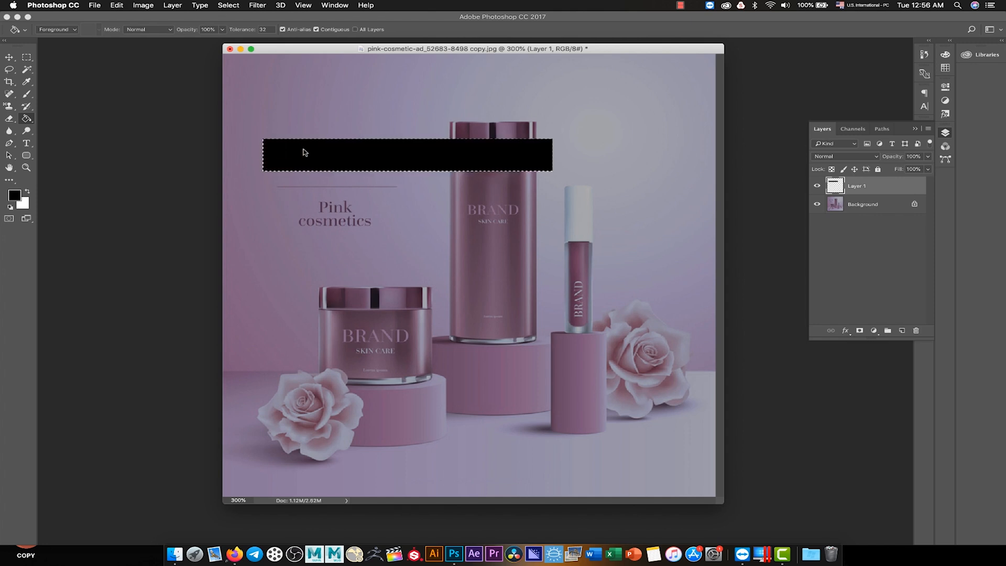
key(super+z)
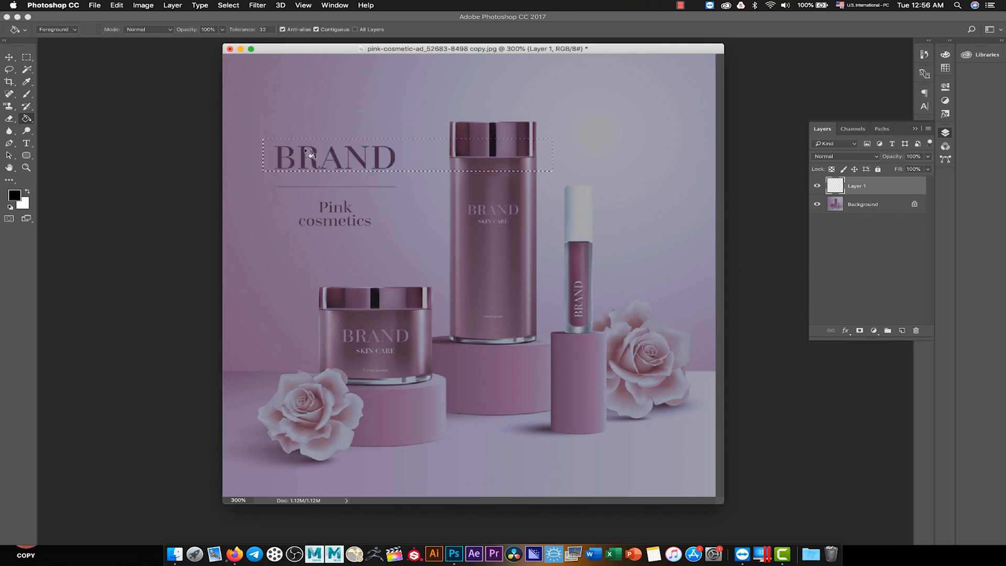
right_click(306, 150)
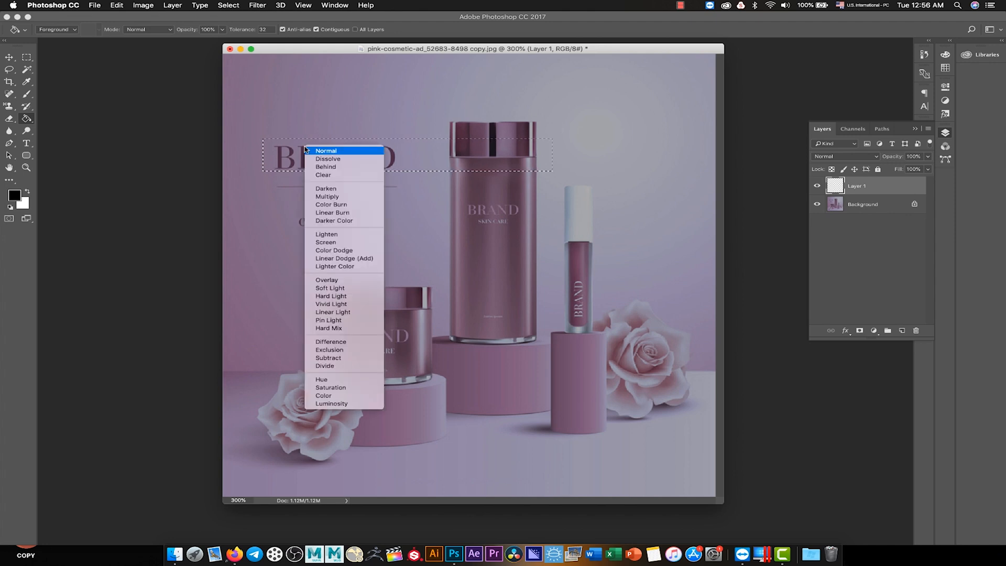
click(310, 151)
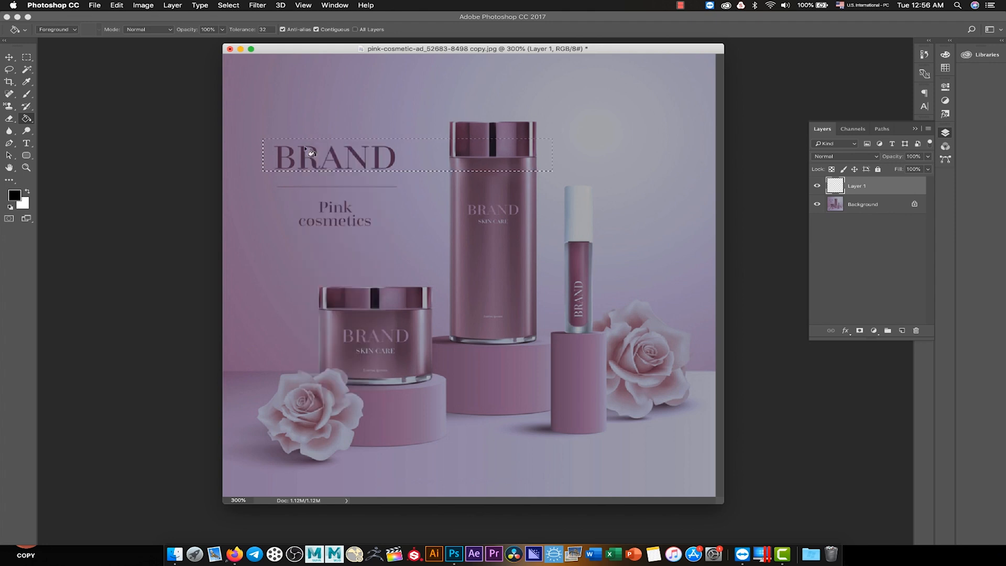
- Feather the rectangular selection with a radius of 15 pixels
click(27, 56)
right_click(344, 154)
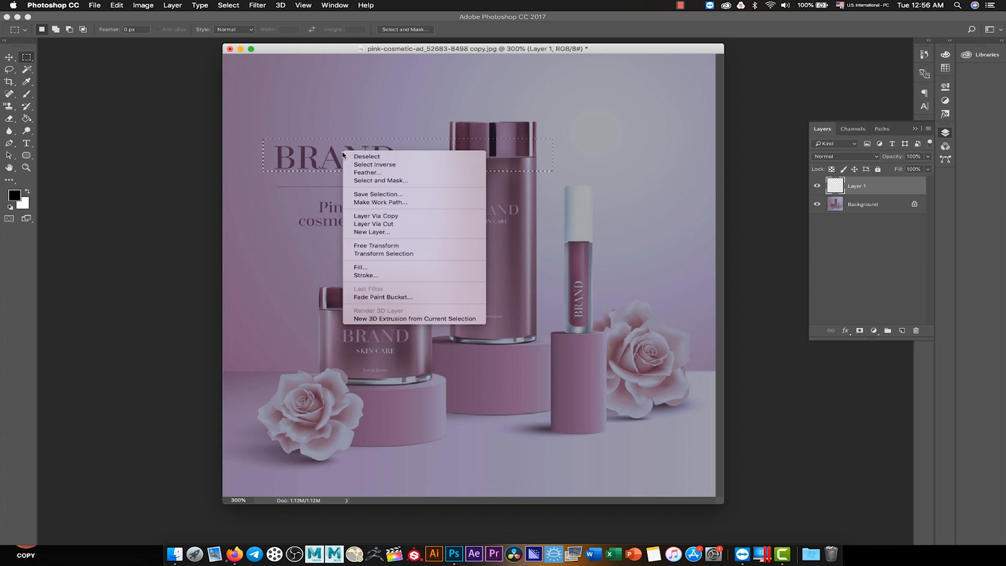
click(371, 172)
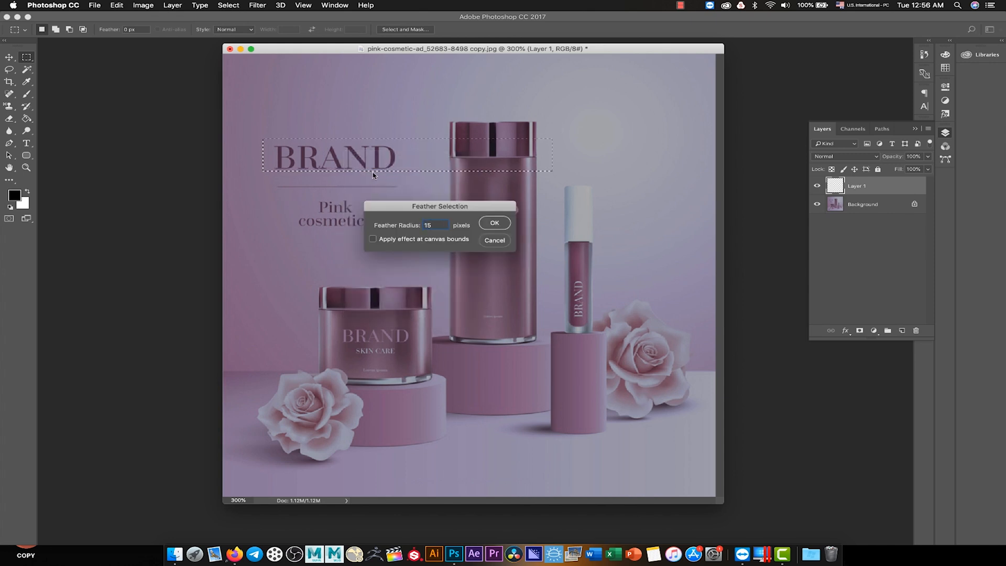
click(497, 223)
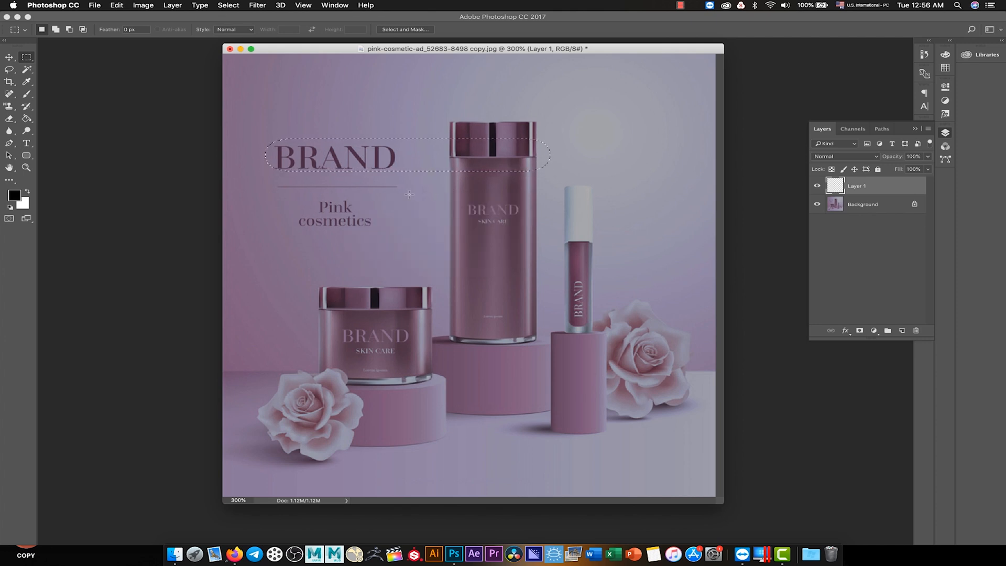
- Try filling the feathered selection with black using the Paint Bucket, and undo that fill
click(26, 118)
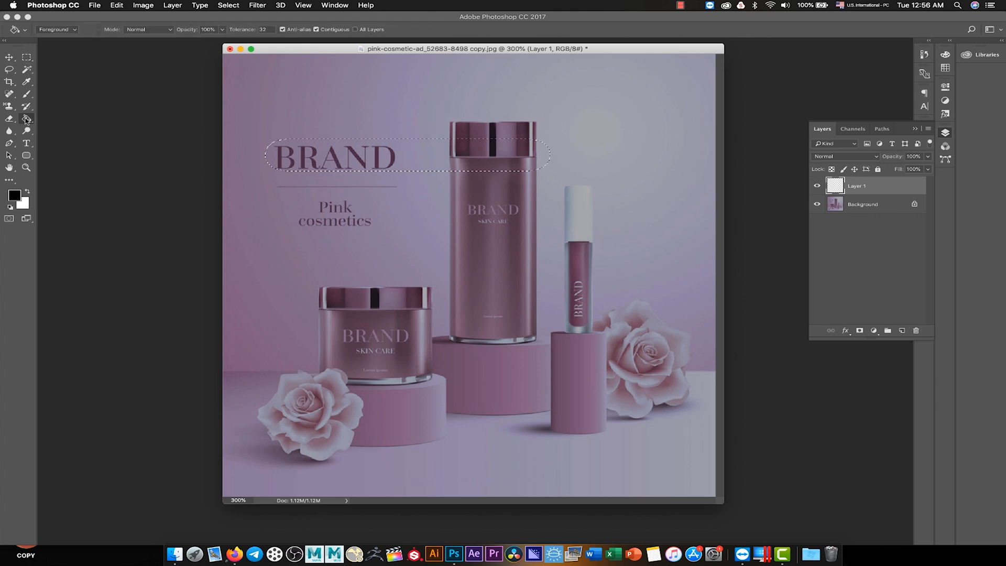
click(384, 154)
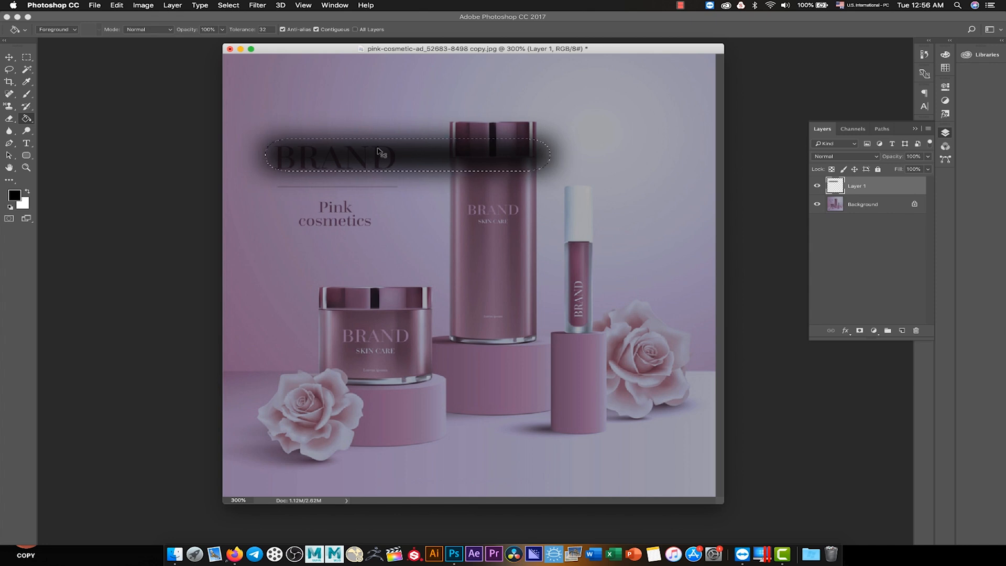
key(super+z)
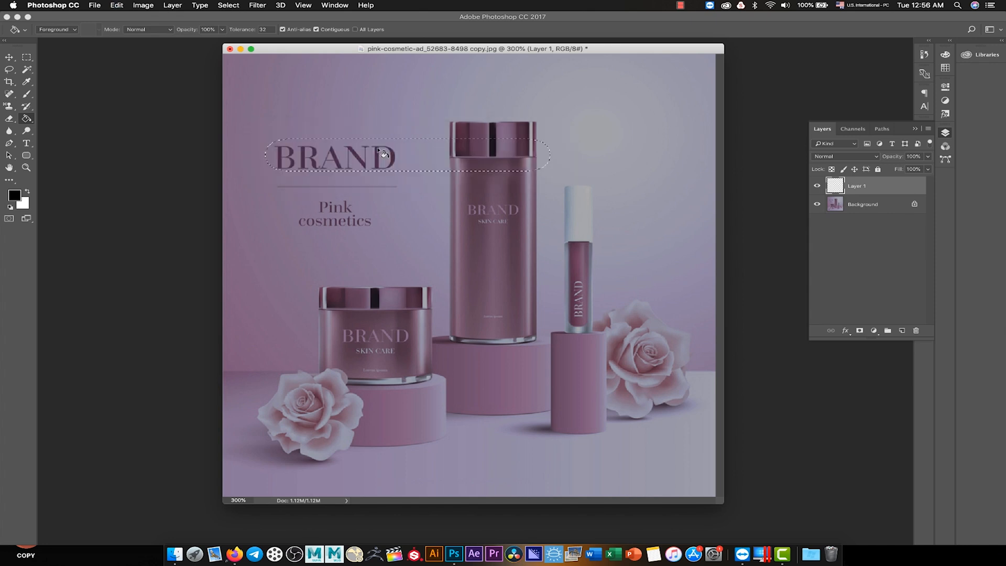
- Swap the foreground colour to white and fill the feathered selection with it on Layer 1
click(27, 193)
click(377, 154)
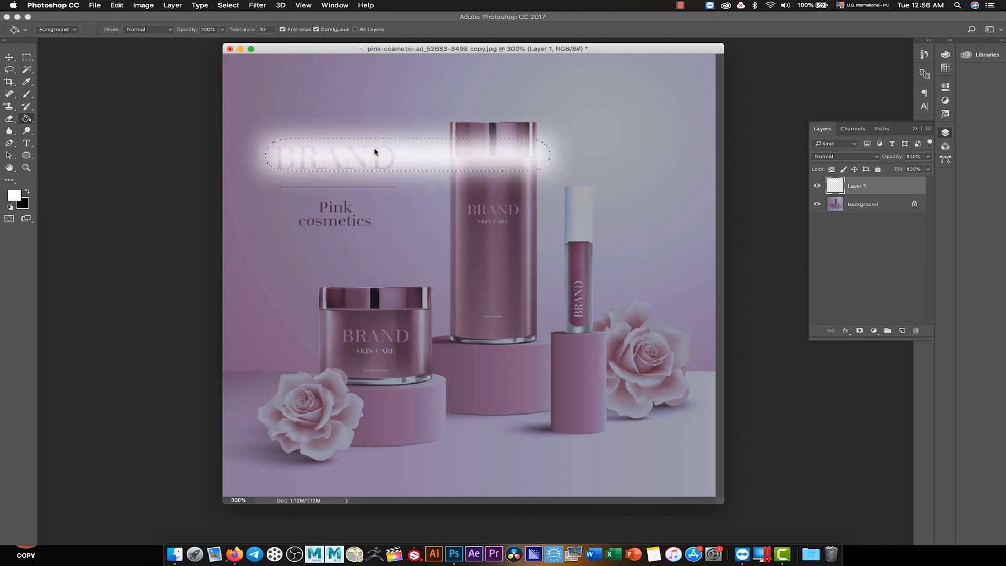
- Deselect the feathered area and move the white glowing strip slightly to the left
click(9, 59)
click(233, 4)
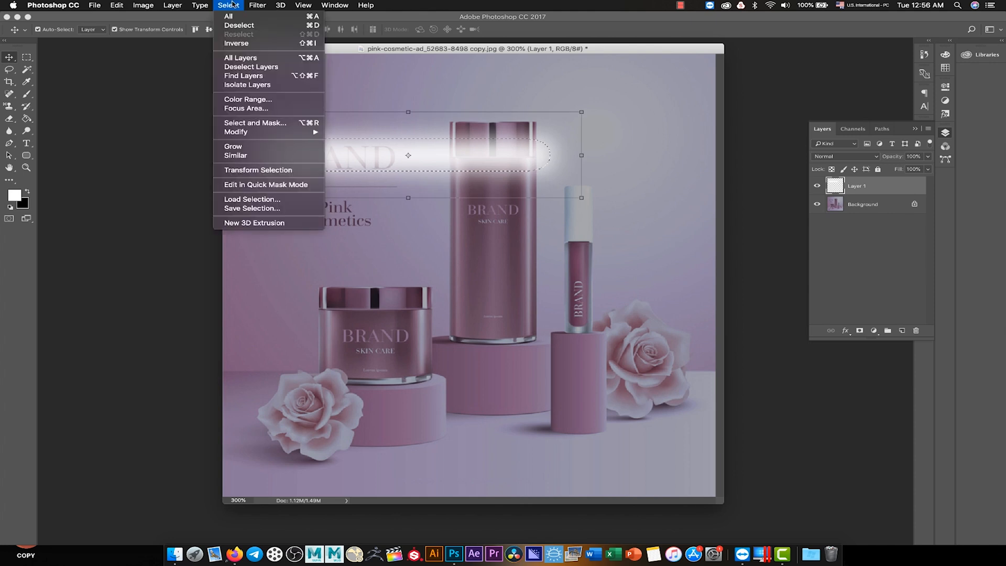
click(239, 25)
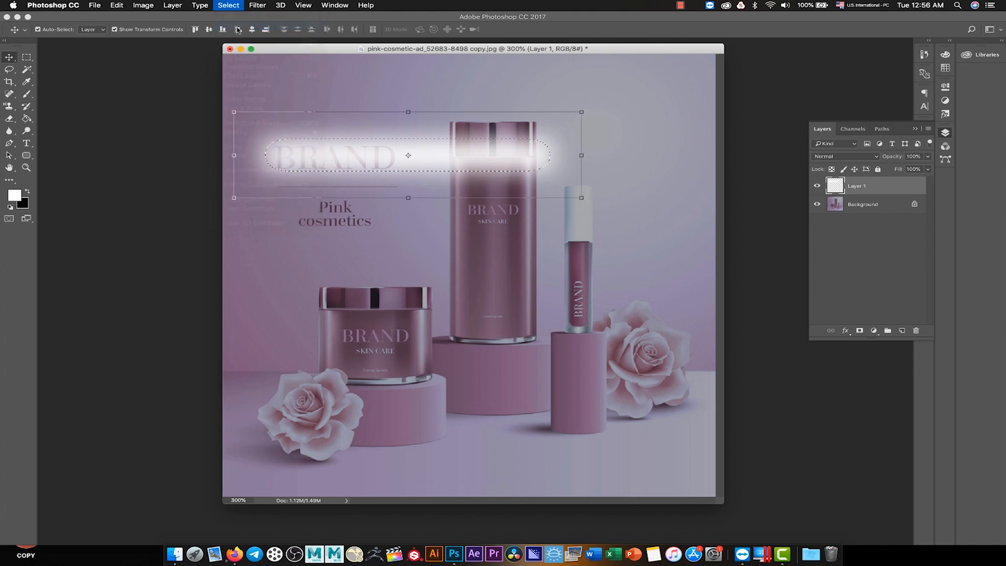
drag(438, 165, 421, 166)
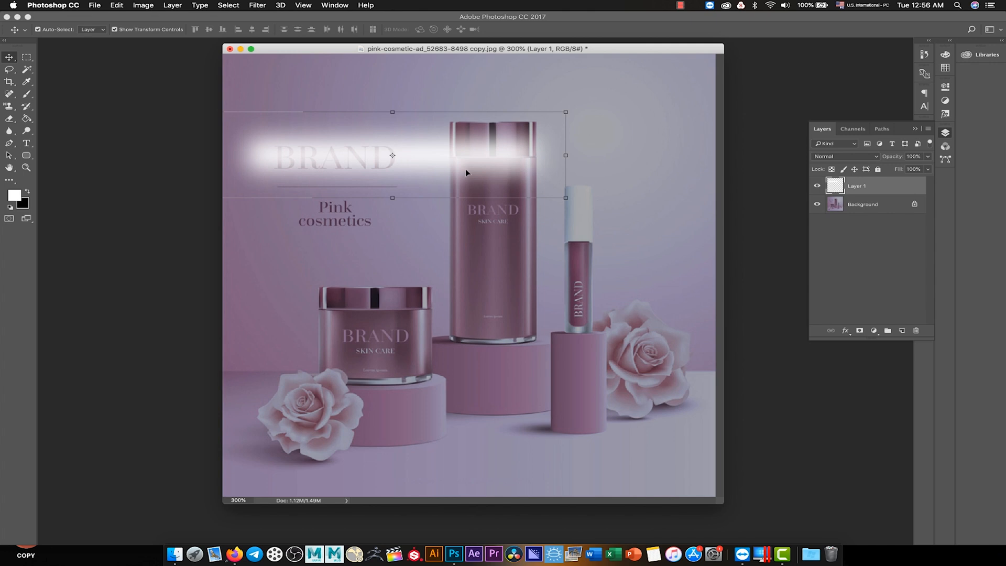
- Duplicate Layer 1 as 02 and move the copied strip straight down over the Pink cosmetics text
right_click(864, 187)
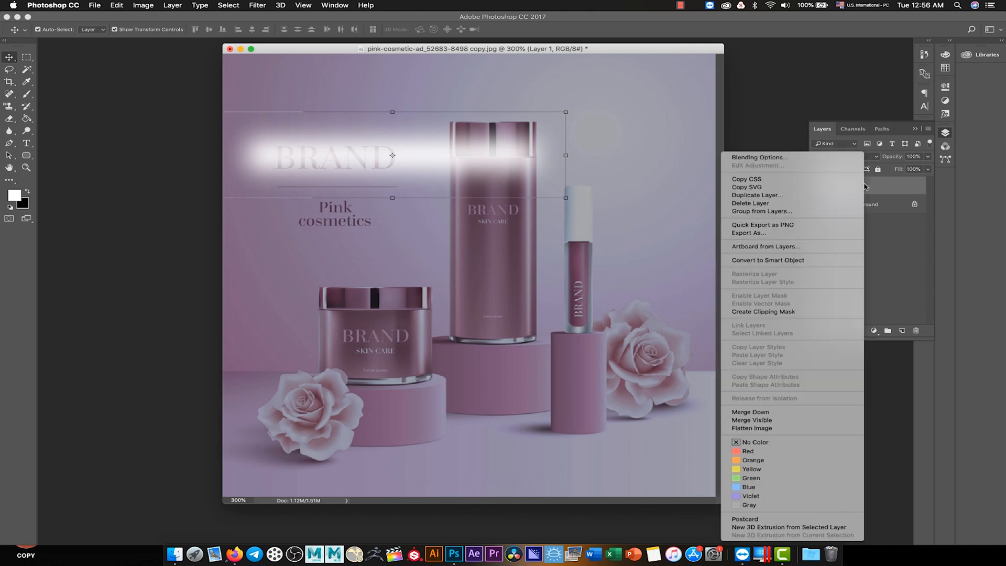
click(837, 196)
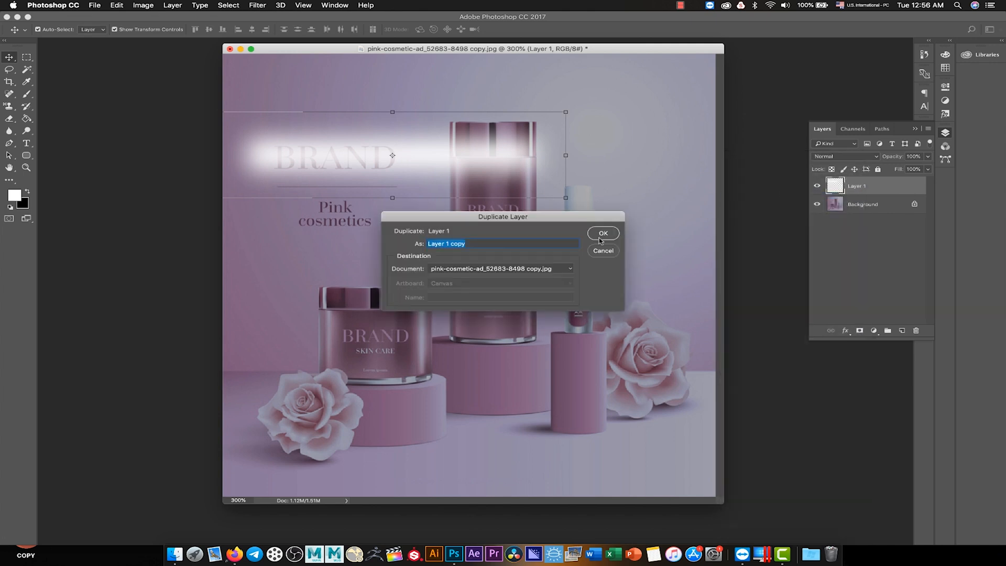
text(02)
key(Return)
drag(440, 157, 434, 211)
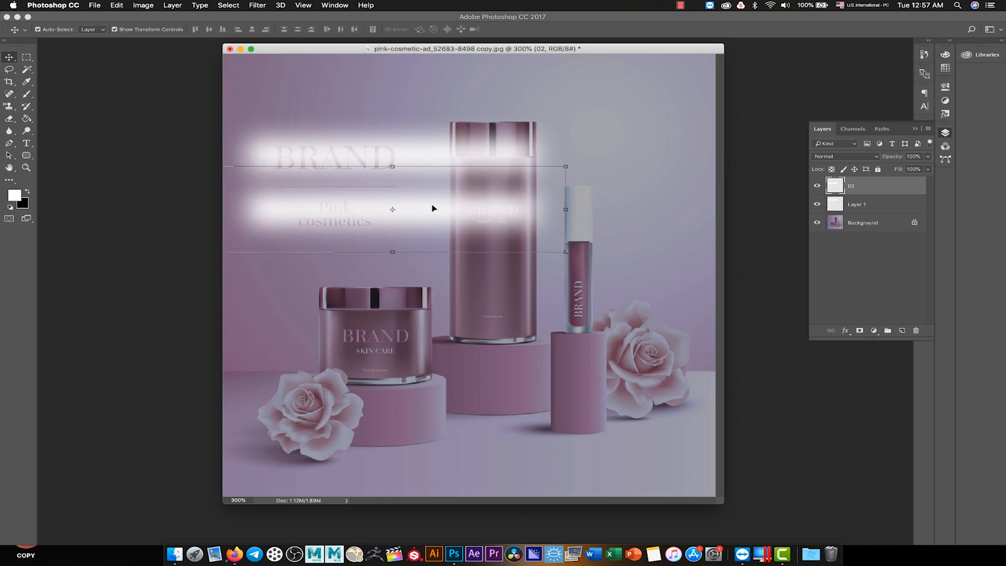
- Duplicate layer 02 as 03 and move the new strip down to just above the small jar, keeping even spacing
right_click(841, 187)
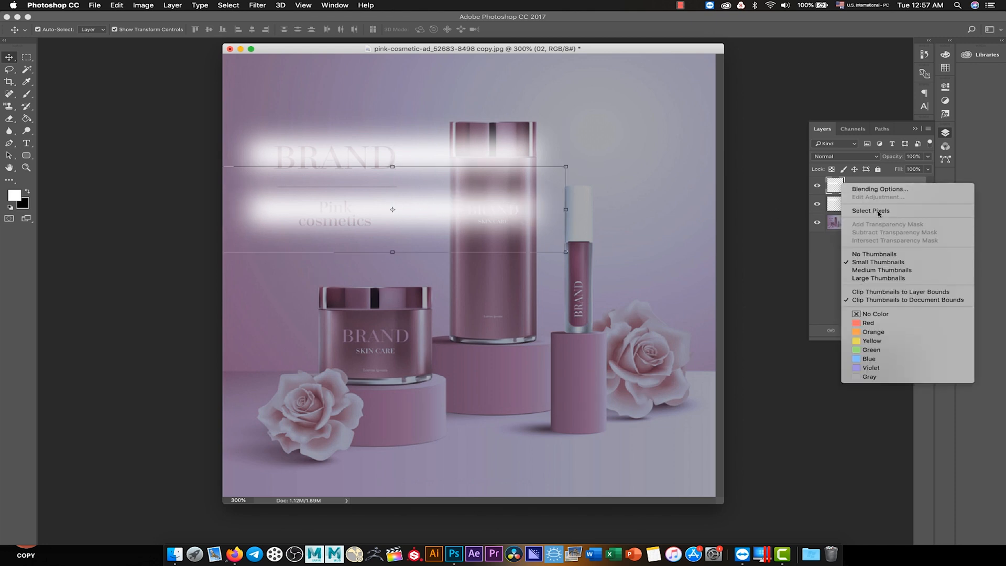
click(831, 187)
right_click(865, 187)
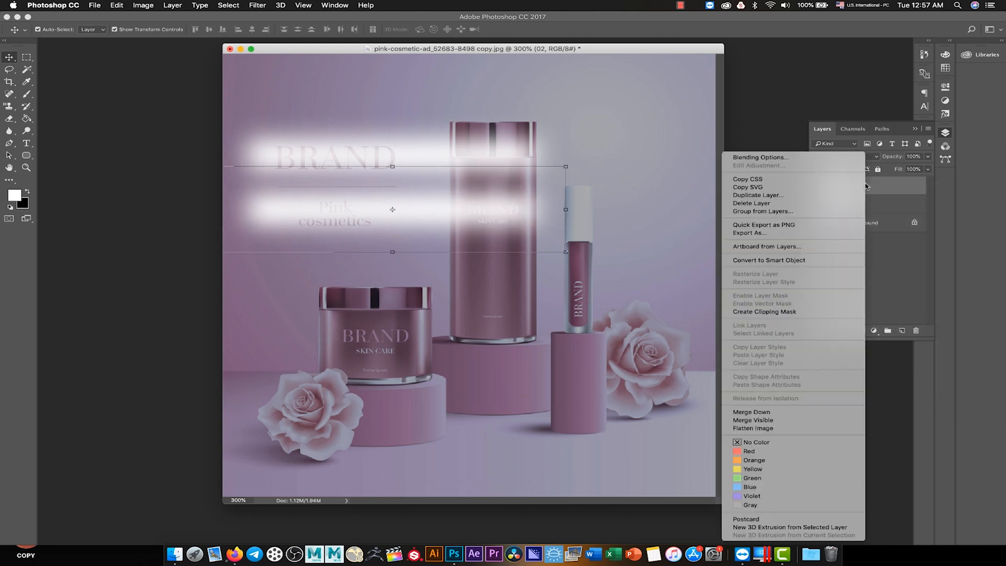
click(836, 198)
text(03)
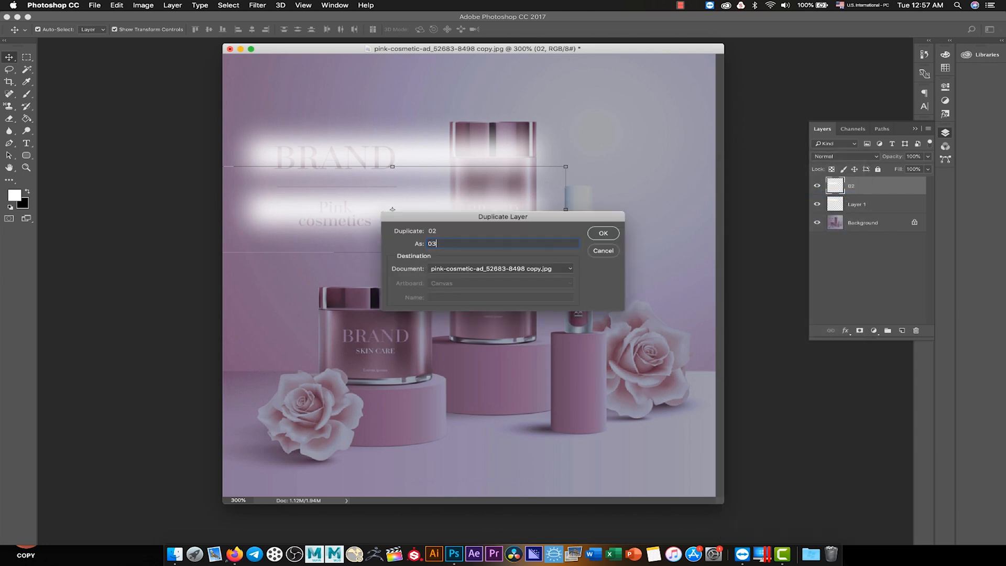
key(Return)
drag(470, 217, 471, 263)
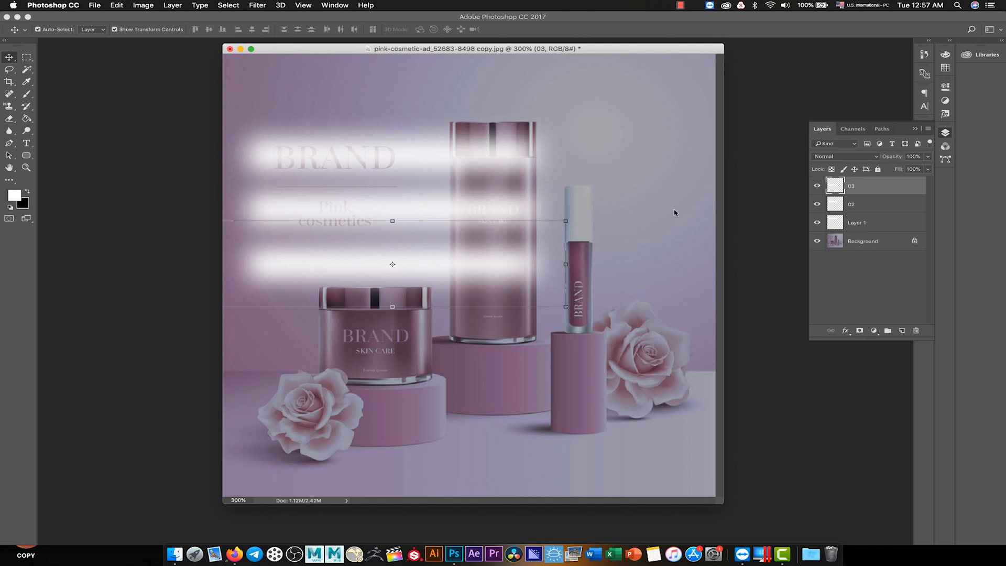
- Duplicate layer 03 as 04 and move the new strip straight down over the top of the small jar
right_click(862, 187)
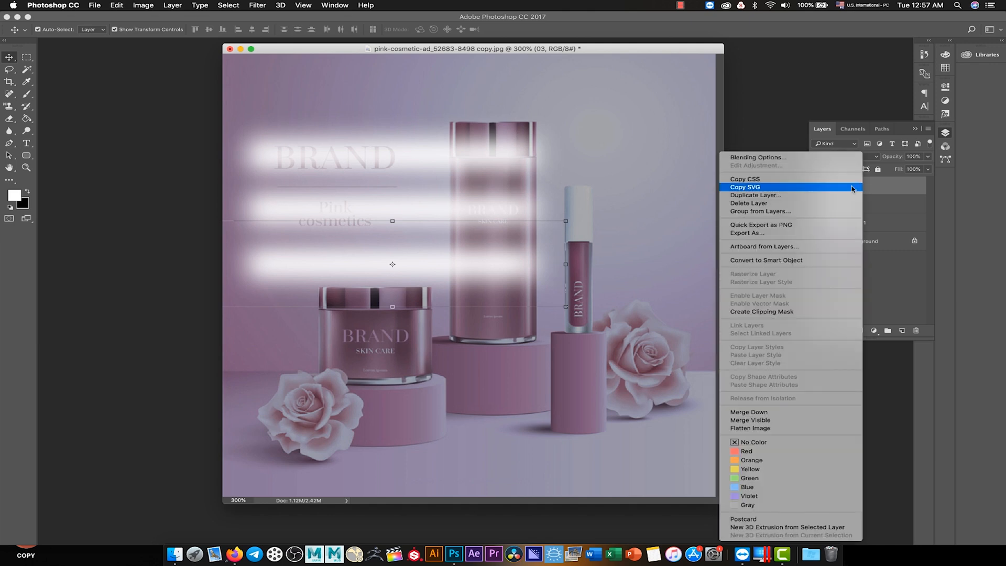
click(837, 196)
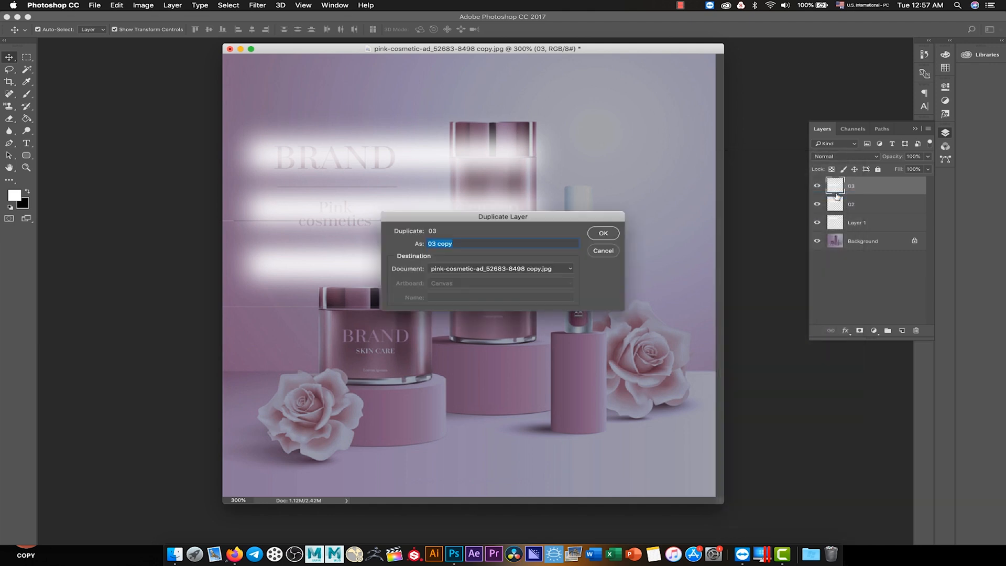
text(04)
click(604, 233)
drag(489, 268, 488, 318)
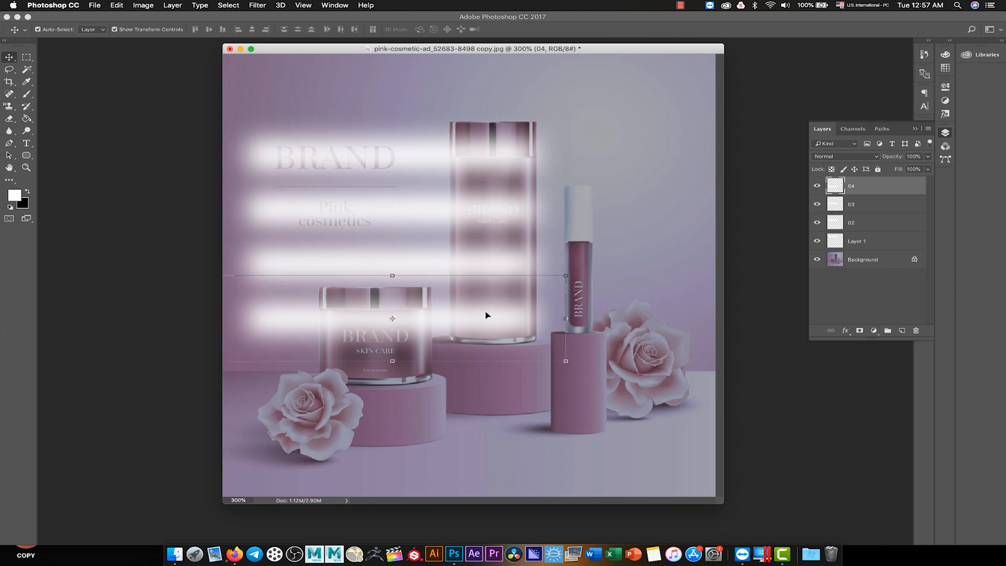
- Duplicate layer 04 as 05 and move the new strip down to the base of the small jar
right_click(847, 190)
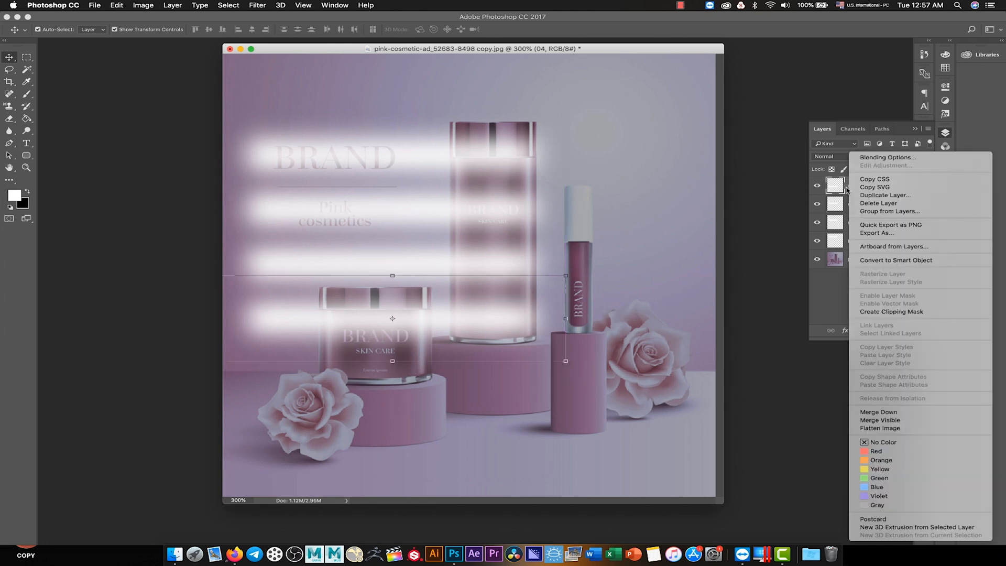
click(886, 196)
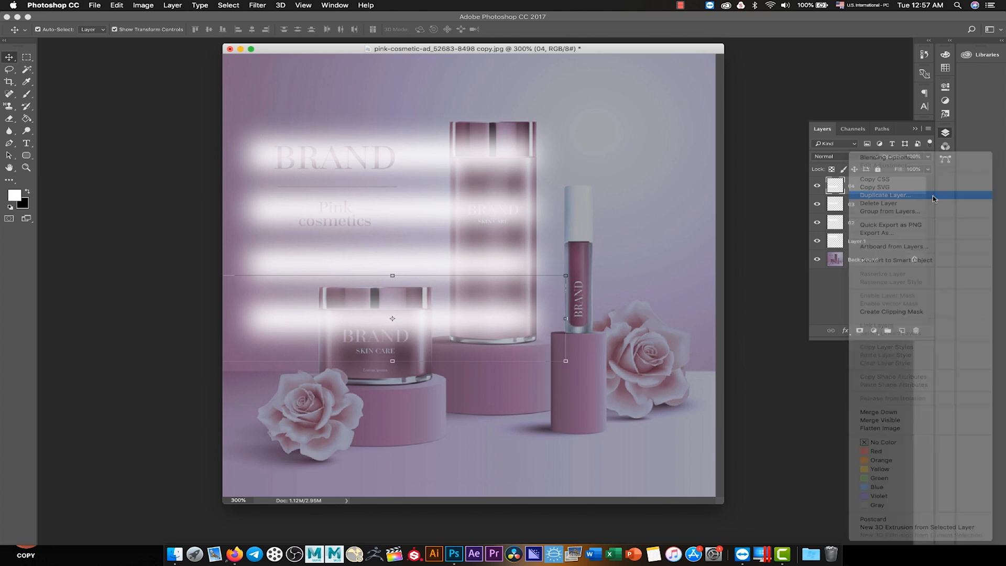
text(05)
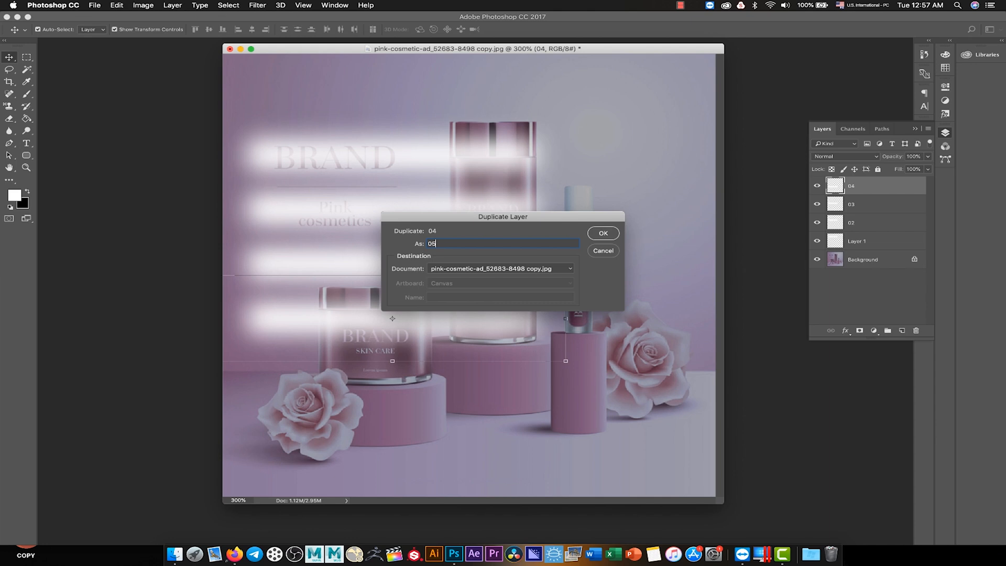
click(601, 234)
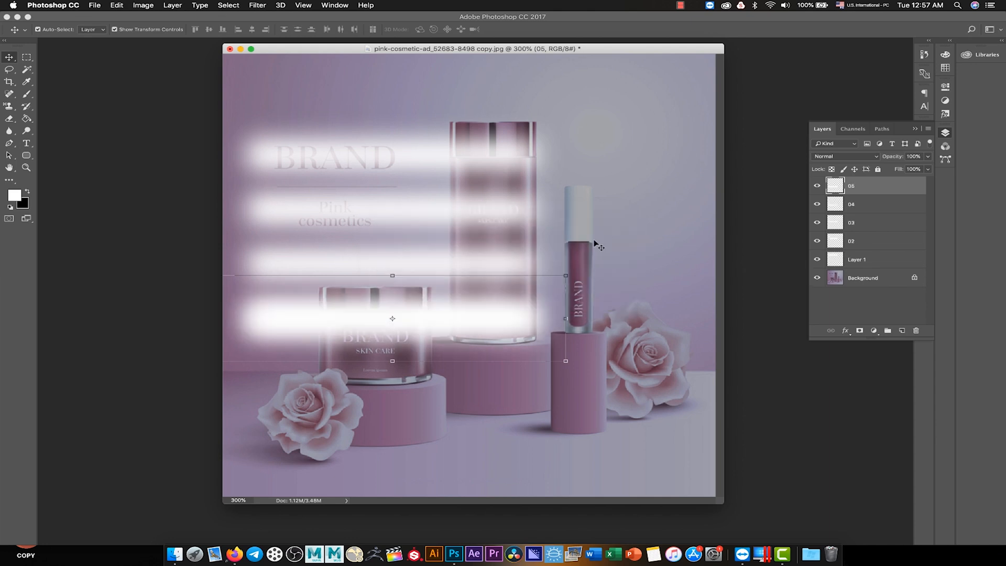
drag(459, 360, 446, 383)
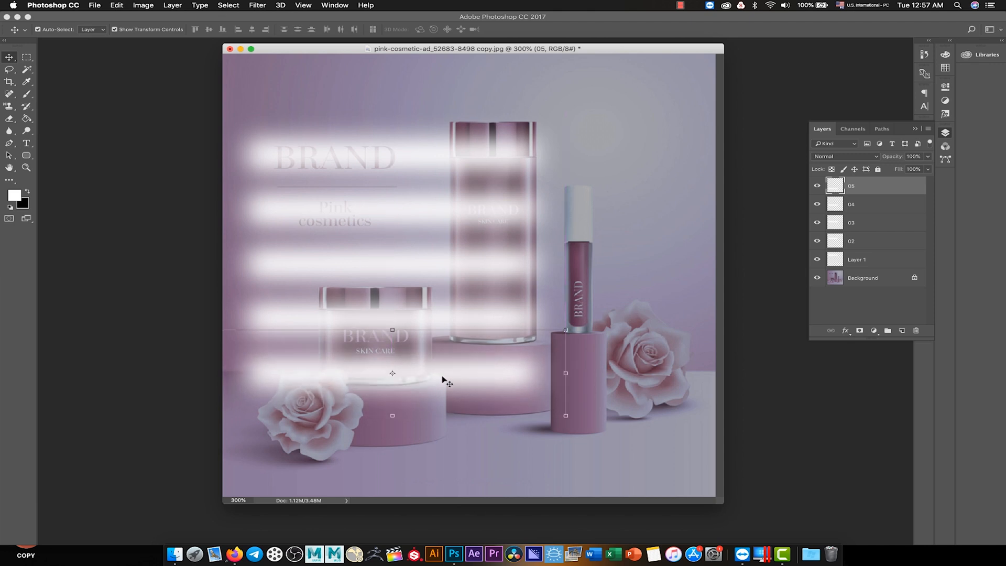
- Shift the four upper light strips upward to widen the gaps evenly, with the top strip above the BRAND heading
drag(482, 153, 482, 127)
drag(475, 205, 474, 180)
drag(468, 260, 461, 241)
drag(444, 318, 442, 312)
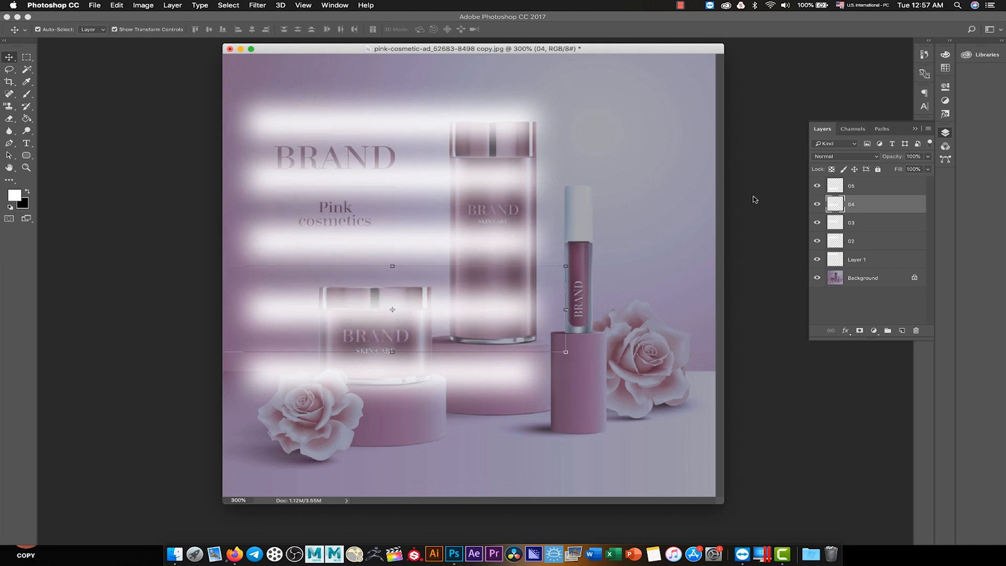
- Select the five strip layers from Layer 1 to 05 and put them in a group
click(849, 263)
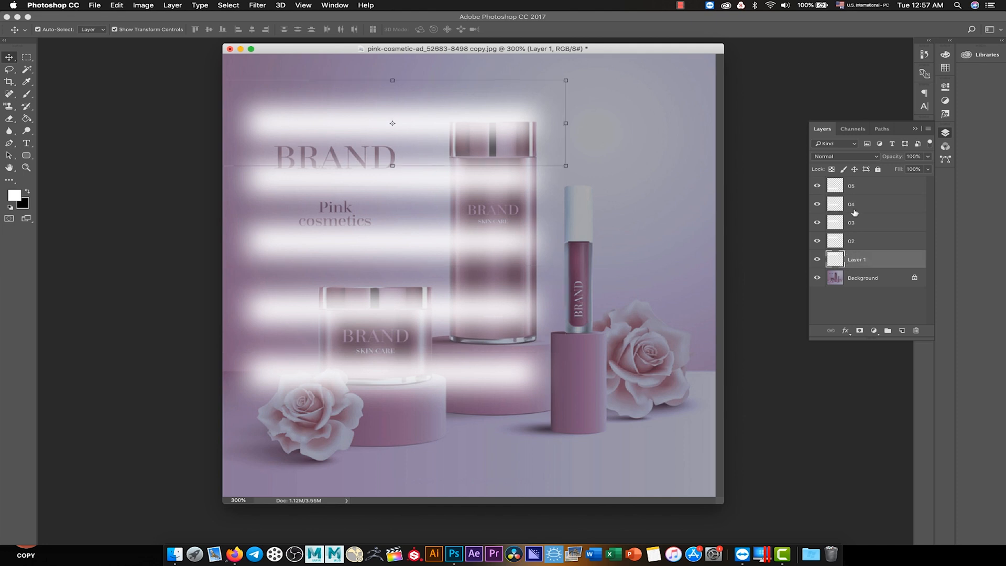
shift+click(853, 186)
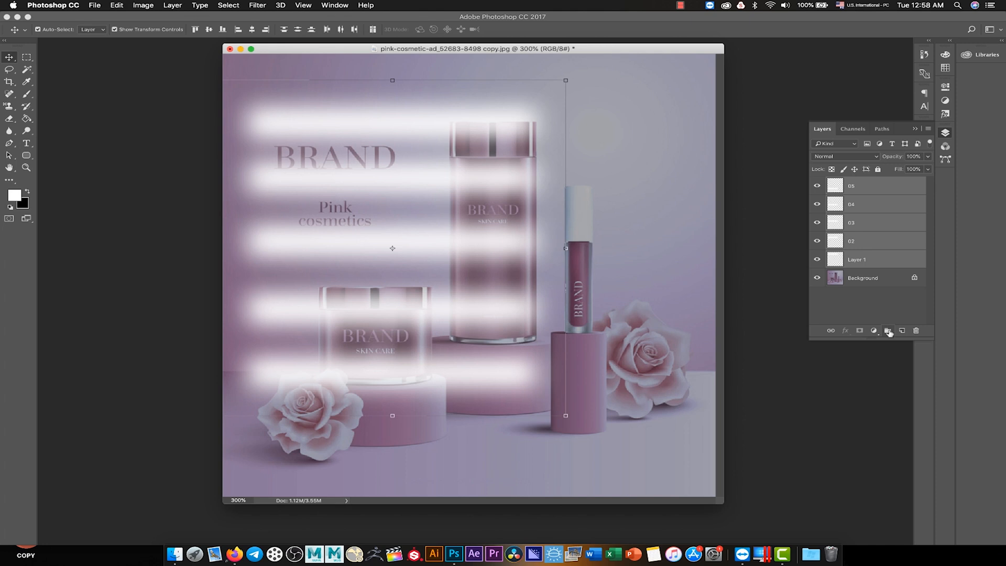
click(889, 332)
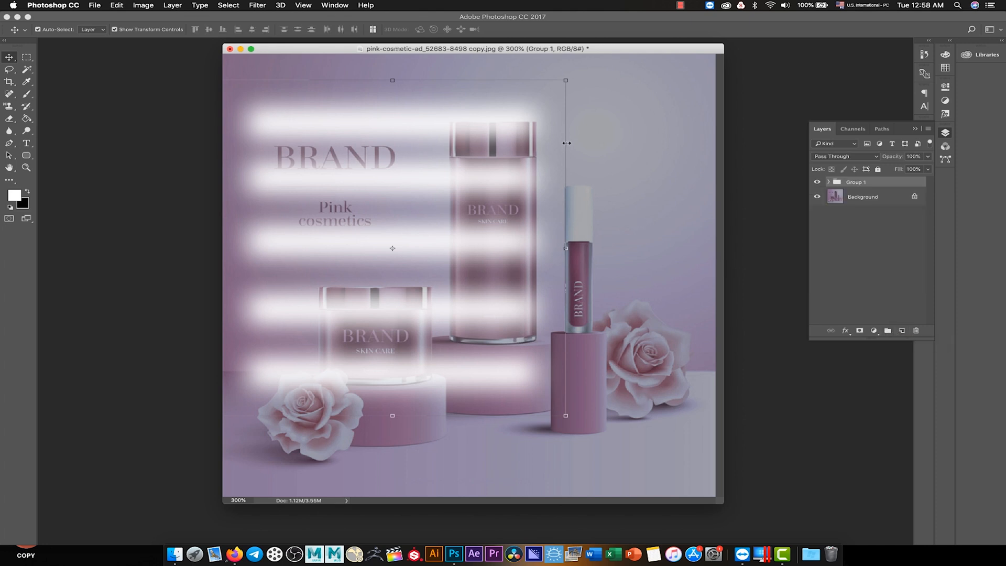
- Rotate Group 1 clockwise so the strips slope down to the right, and place them across the left part of the image
drag(579, 74, 603, 117)
drag(516, 145, 447, 132)
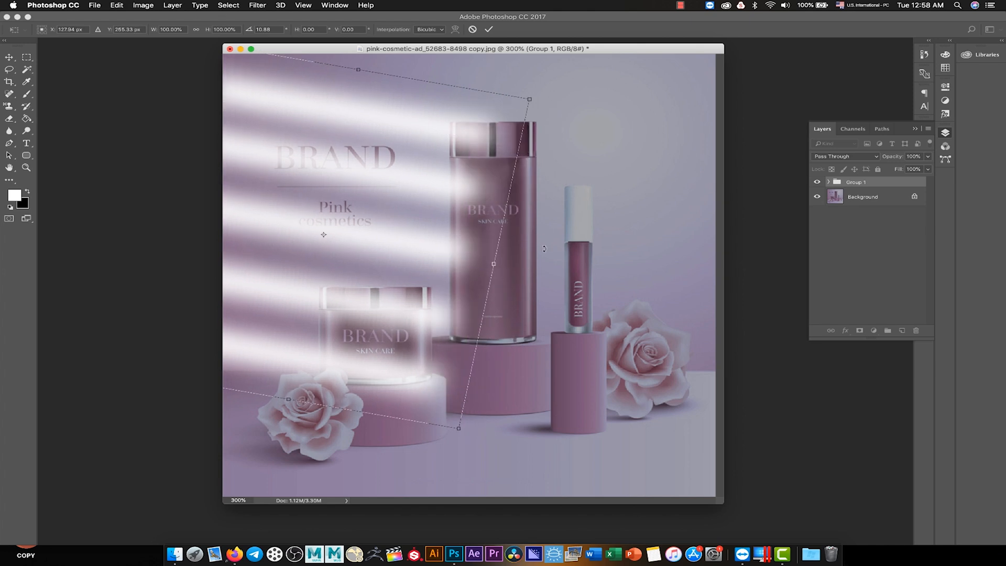
drag(493, 265, 542, 280)
drag(559, 134, 527, 126)
drag(600, 97, 608, 104)
drag(609, 106, 609, 107)
key(Return)
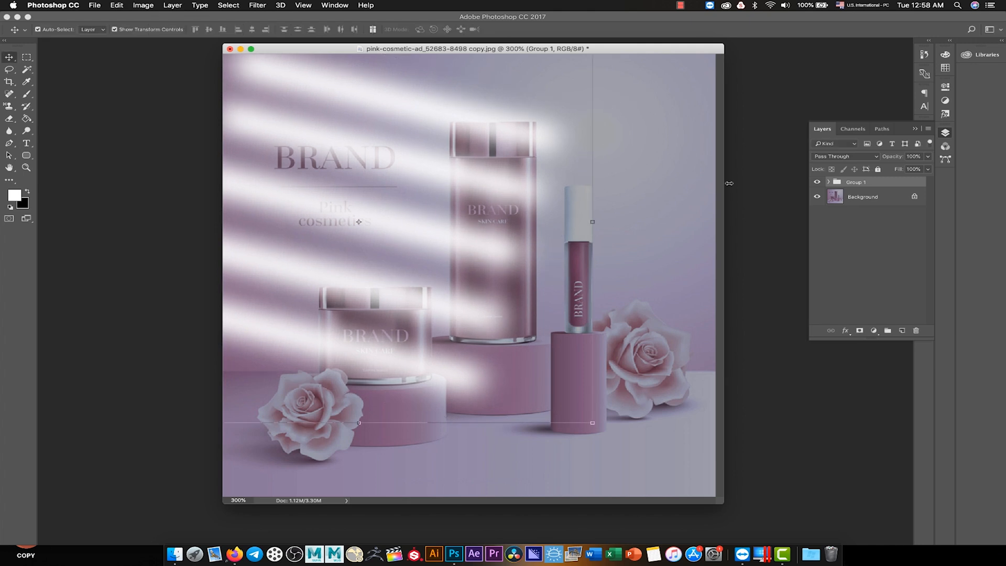
- Duplicate Group 1 as Group 2
right_click(873, 182)
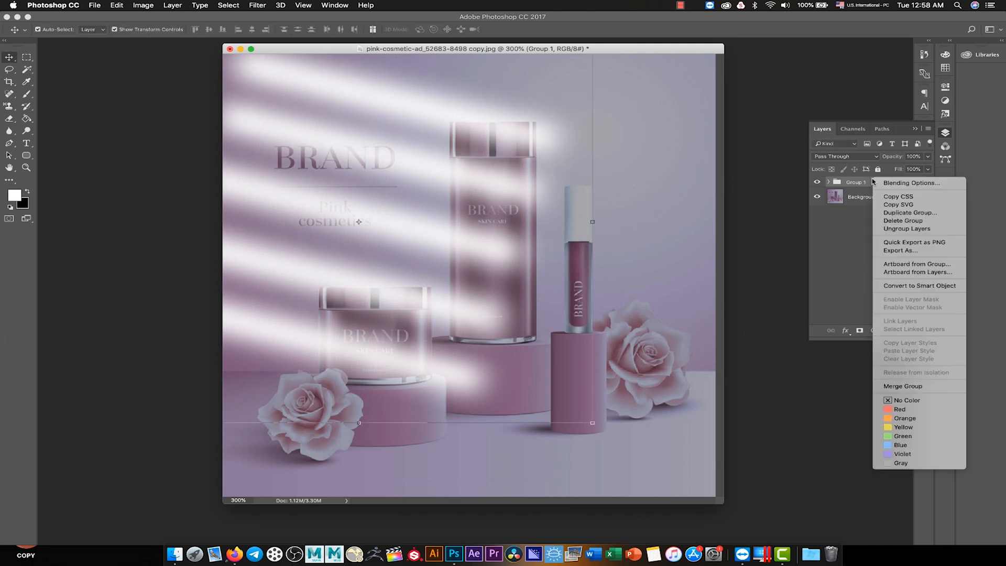
click(919, 213)
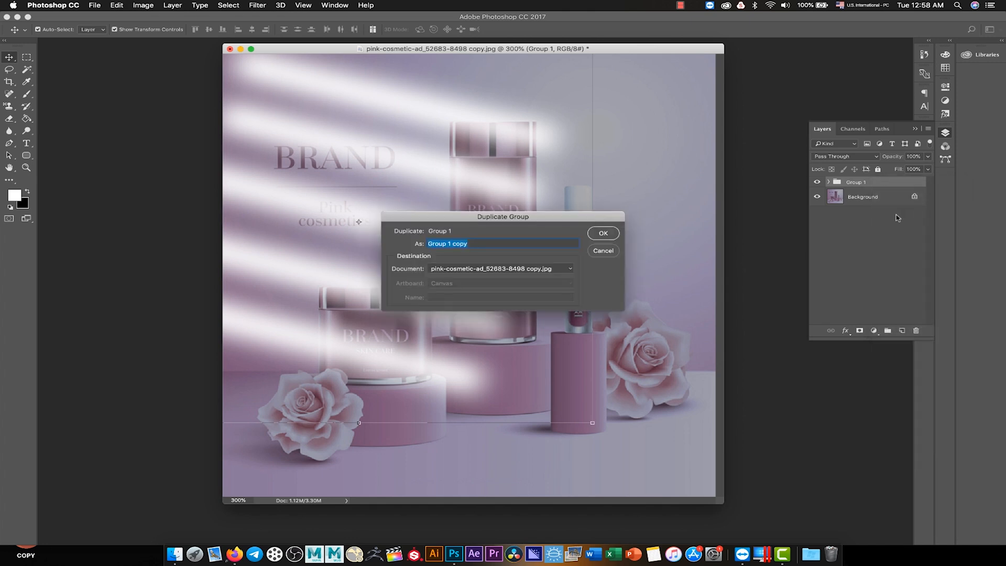
click(461, 244)
drag(448, 244, 527, 243)
text(2)
click(602, 234)
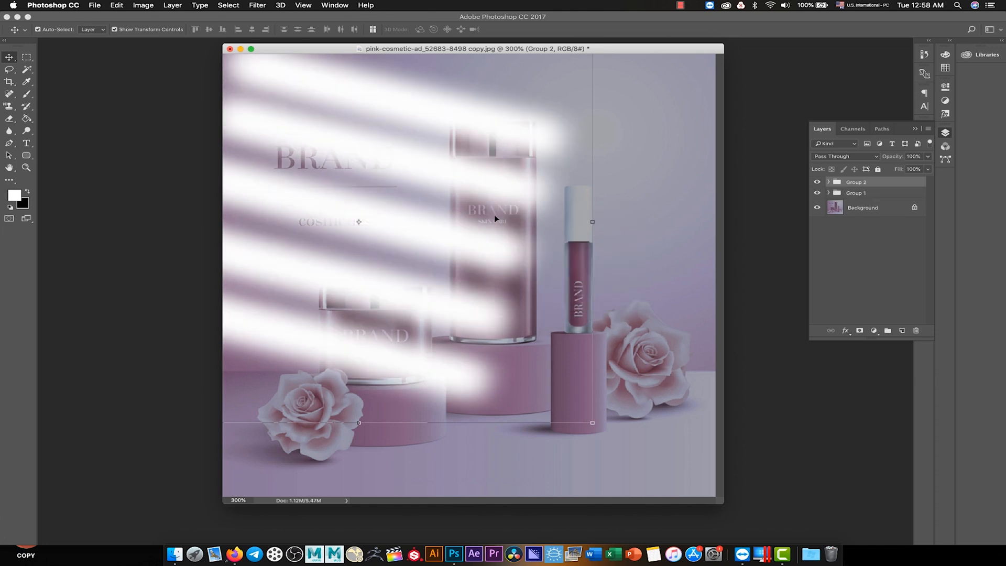
drag(389, 219, 548, 220)
key(super+z)
click(853, 188)
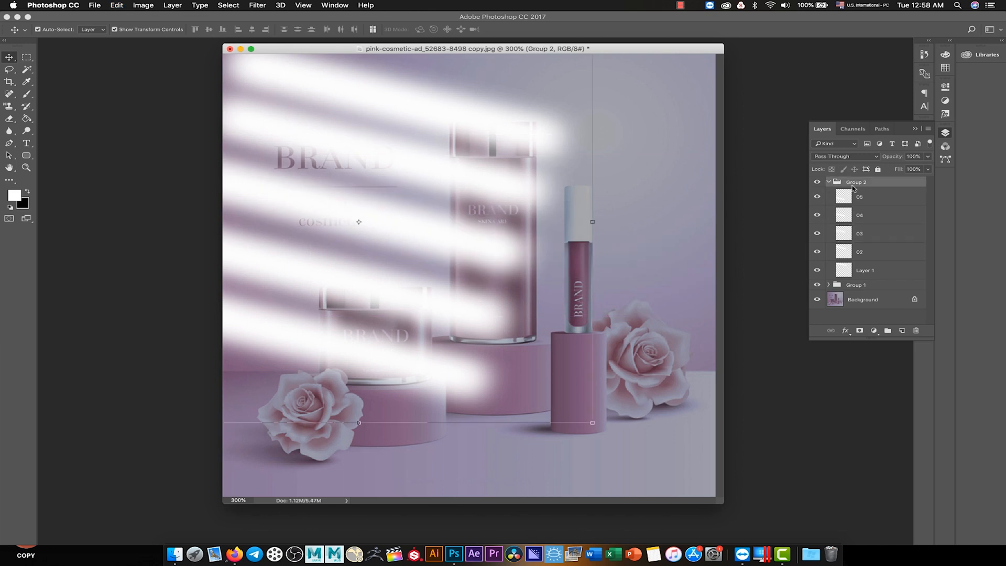
- Move Group 2 with Free Transform to the image's right side, leaving a gap beside the first set of strips, and collapse the group
click(122, 6)
click(121, 6)
click(121, 5)
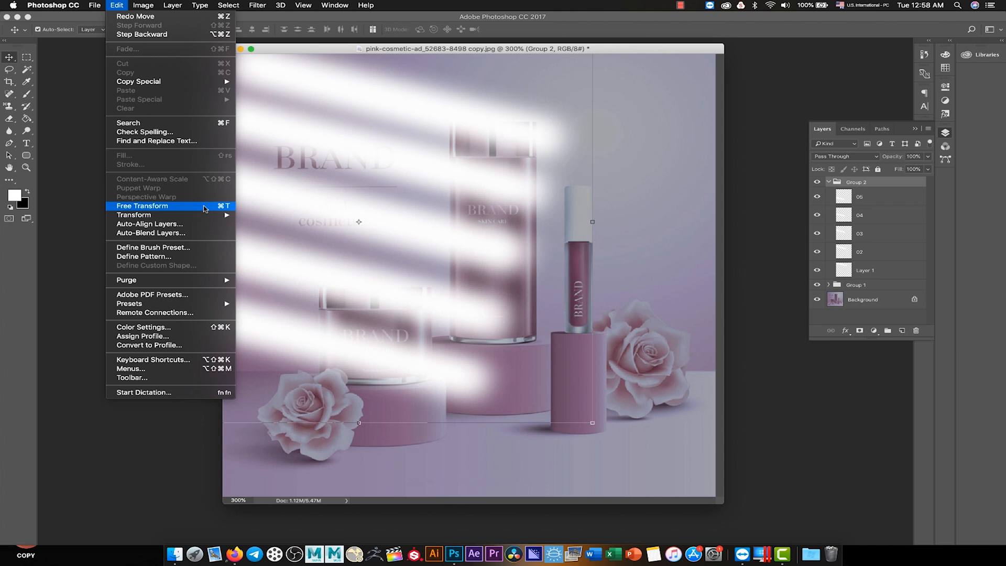
click(141, 205)
drag(379, 212, 545, 235)
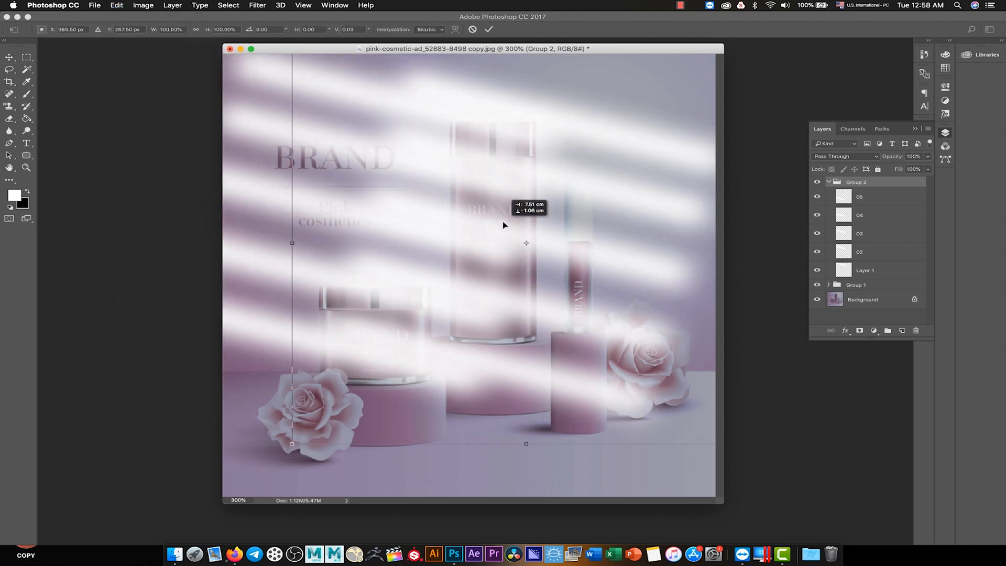
drag(417, 223, 632, 221)
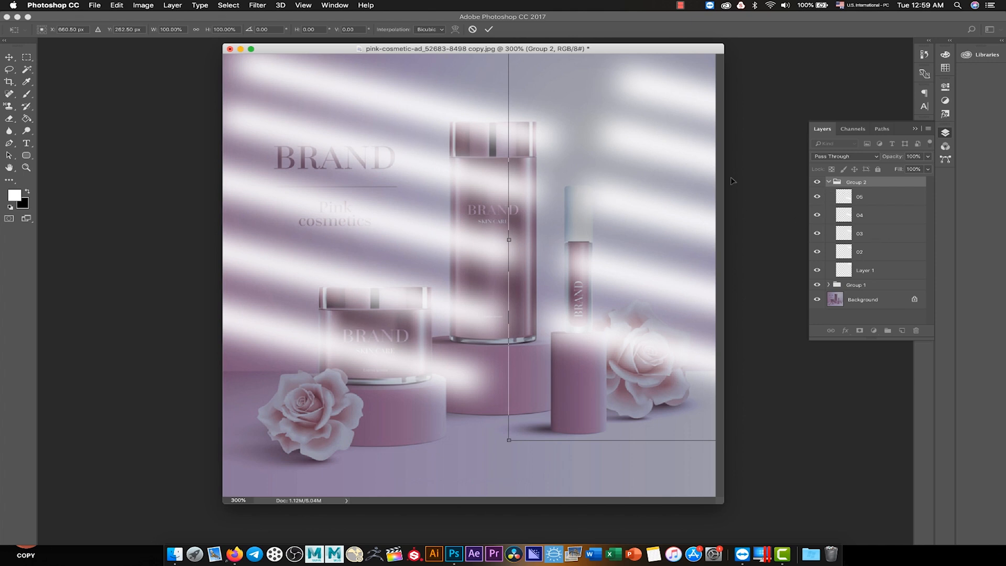
click(489, 30)
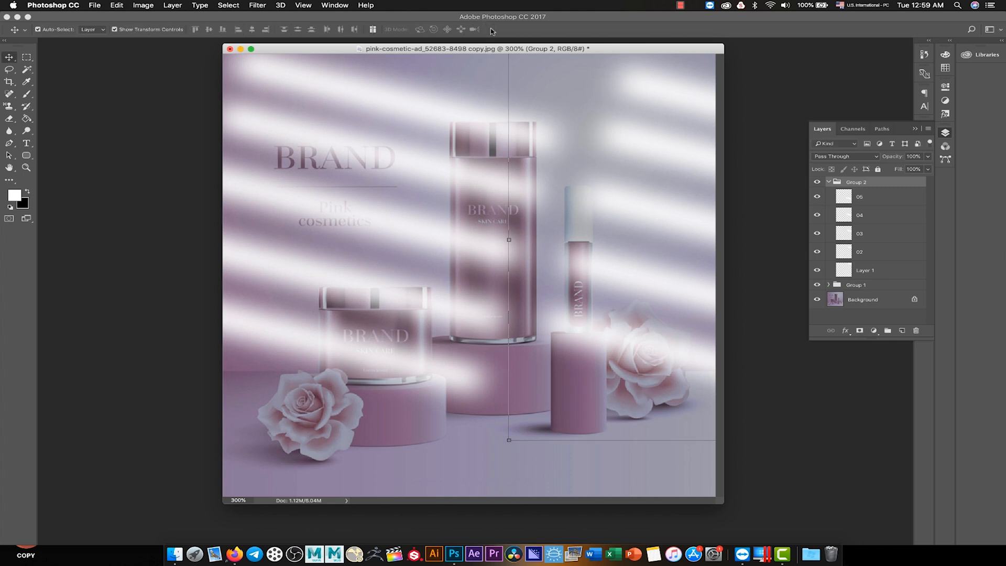
click(828, 183)
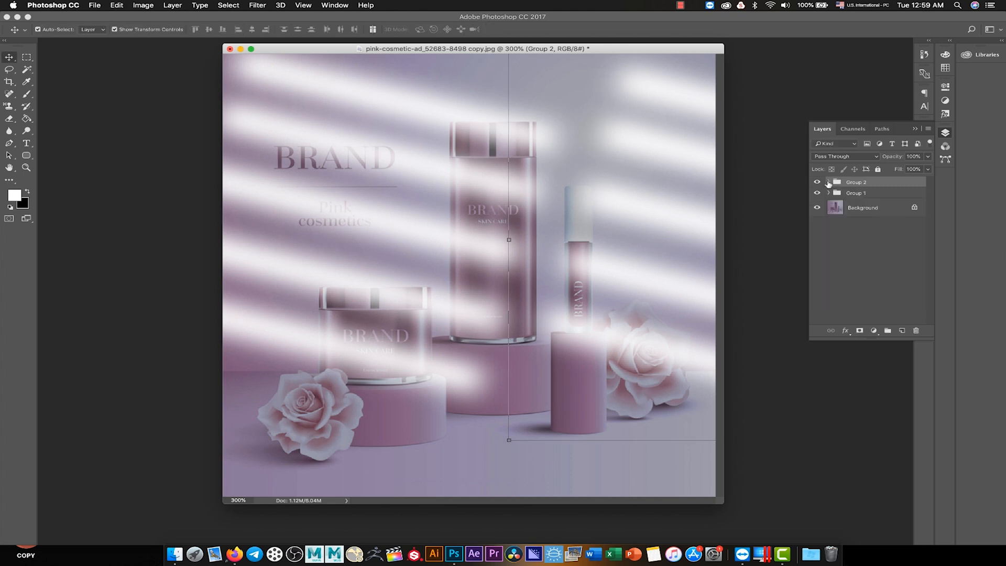
- Set the blend mode of Group 2 and Group 1 to Overlay
click(842, 157)
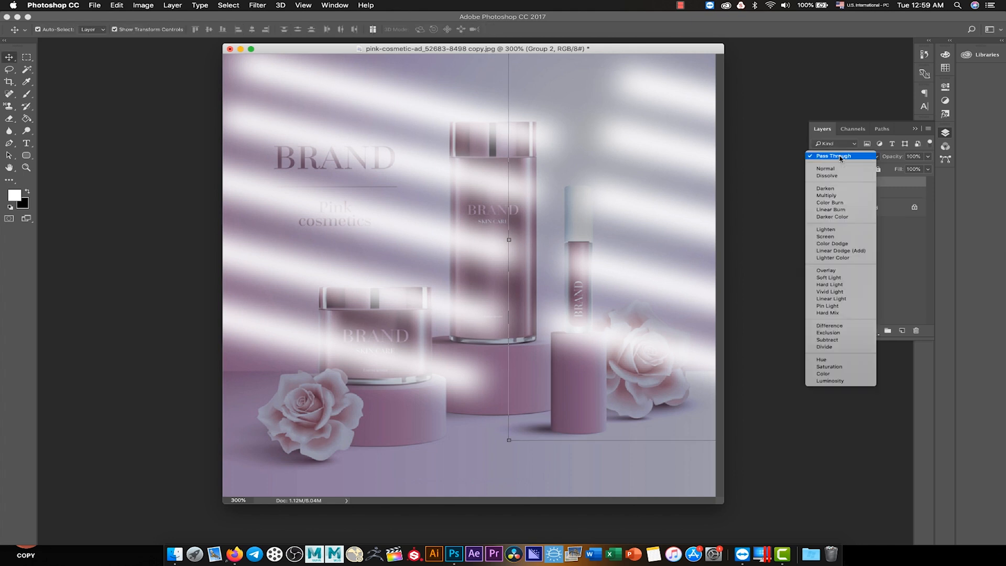
click(843, 272)
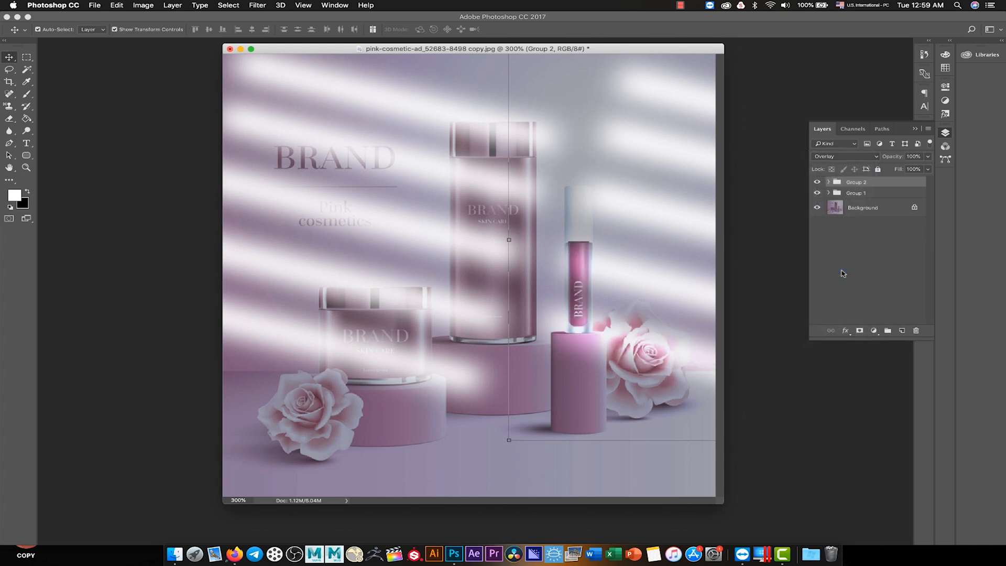
click(861, 195)
click(845, 157)
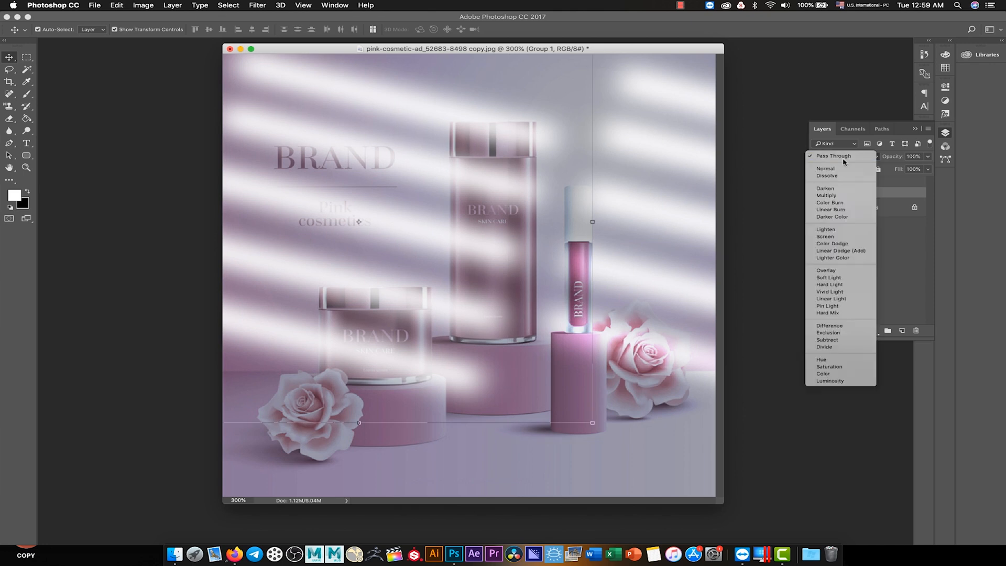
click(841, 271)
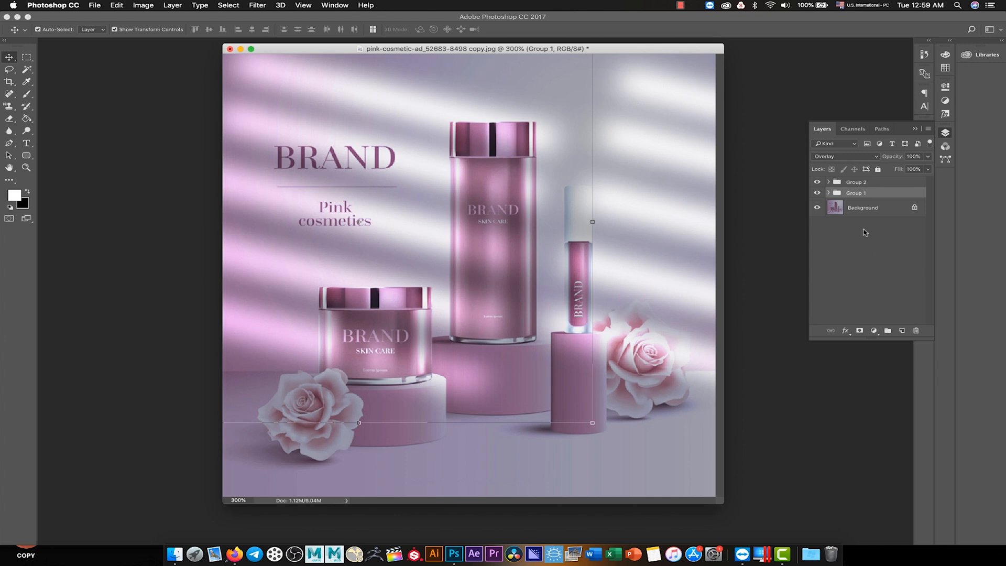
- Lower the opacity of Group 2 and Group 1 to 80% each
click(859, 209)
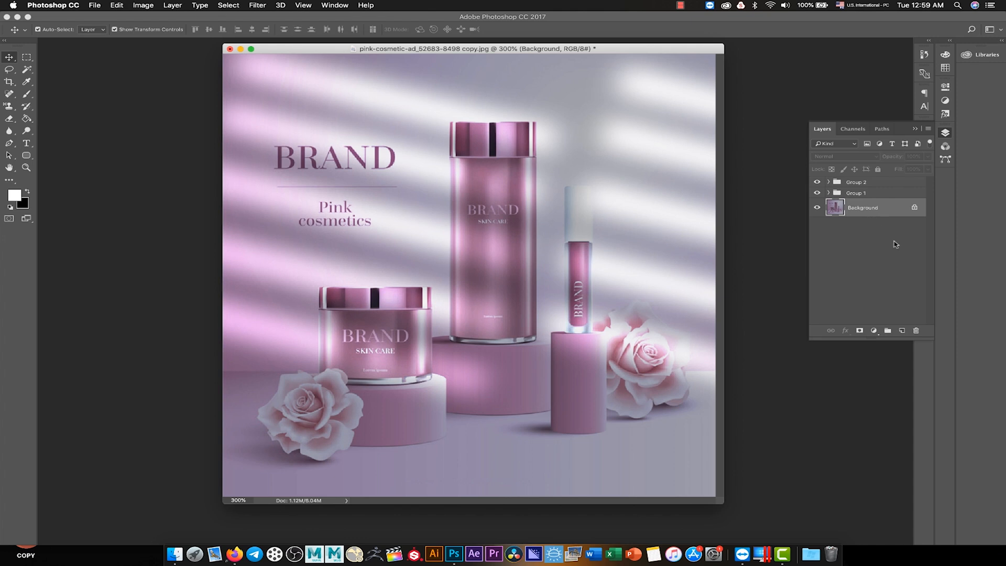
click(864, 183)
click(927, 156)
drag(927, 166, 917, 169)
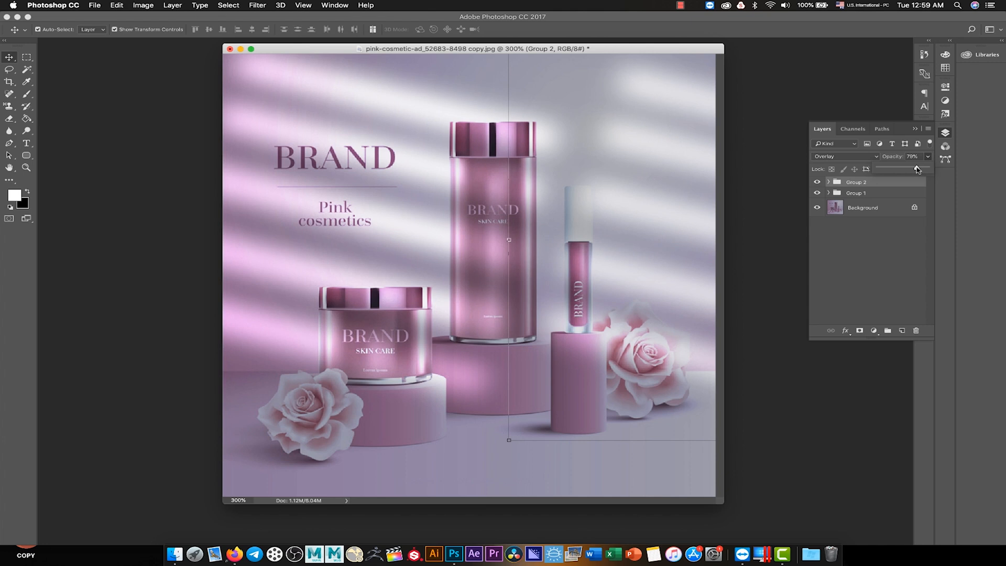
click(892, 221)
click(866, 194)
click(927, 156)
drag(926, 167, 918, 168)
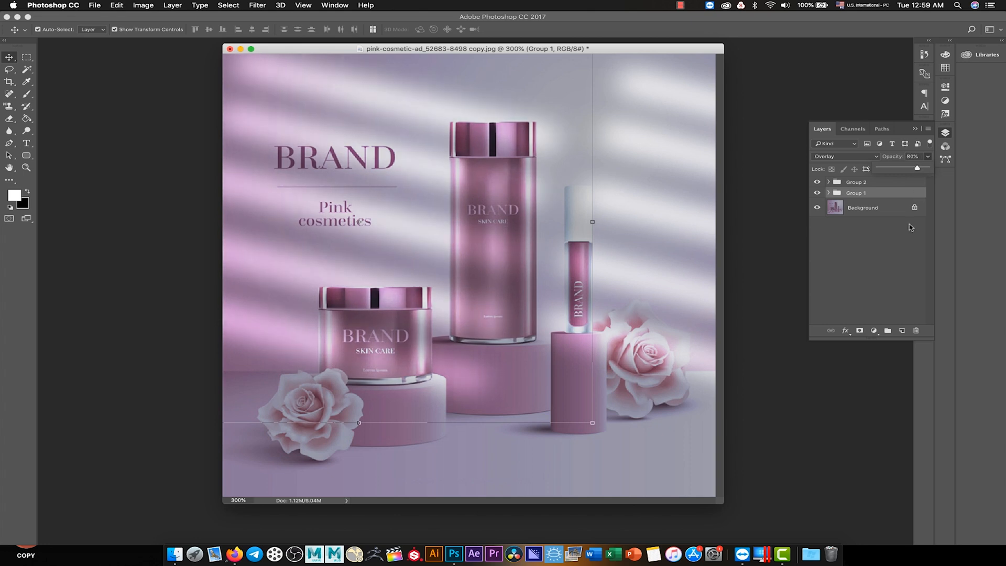
click(878, 259)
- Add a Hue/Saturation adjustment above the Background layer with Saturation +26 and Lightness -24, and return to the layer list
click(860, 208)
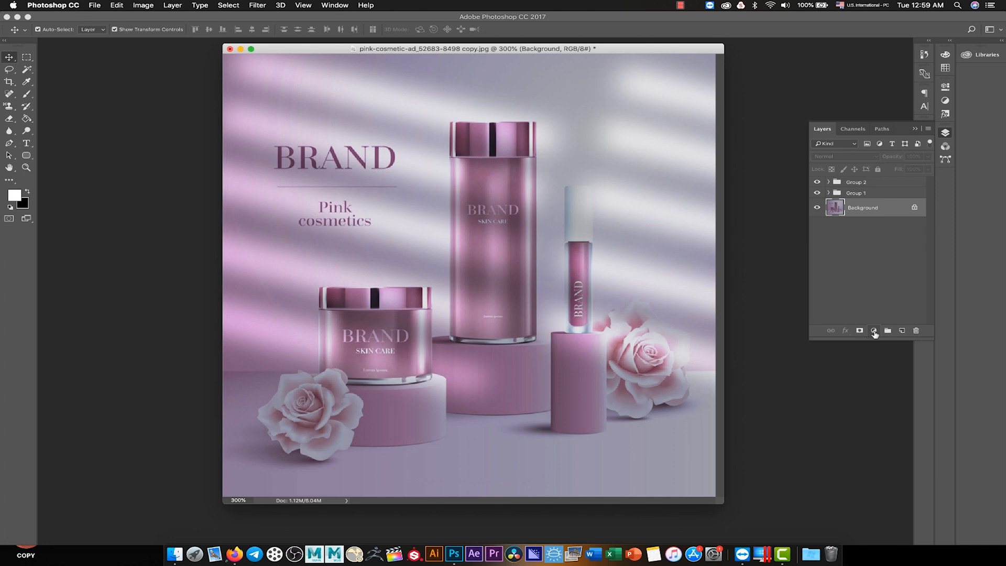
click(873, 330)
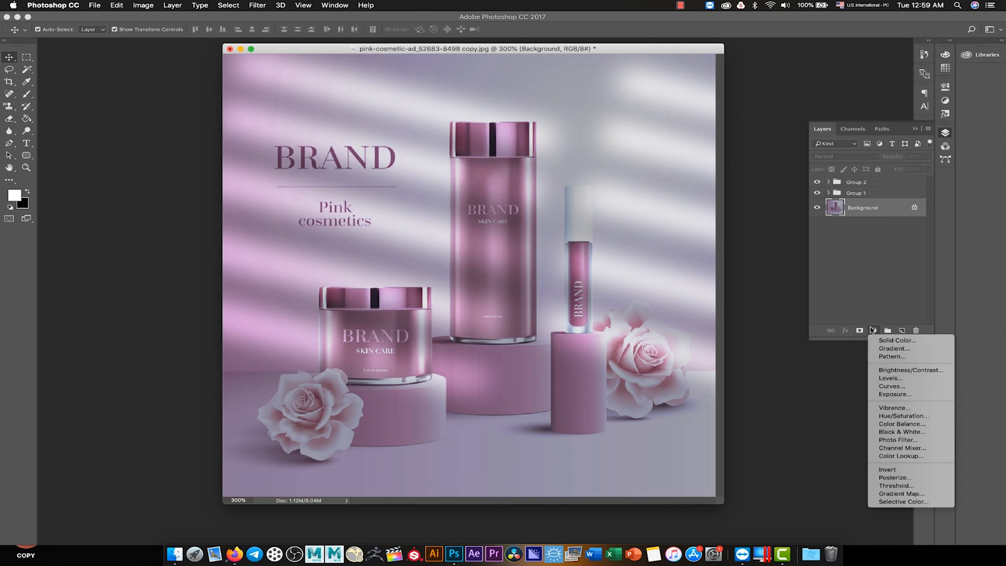
click(909, 417)
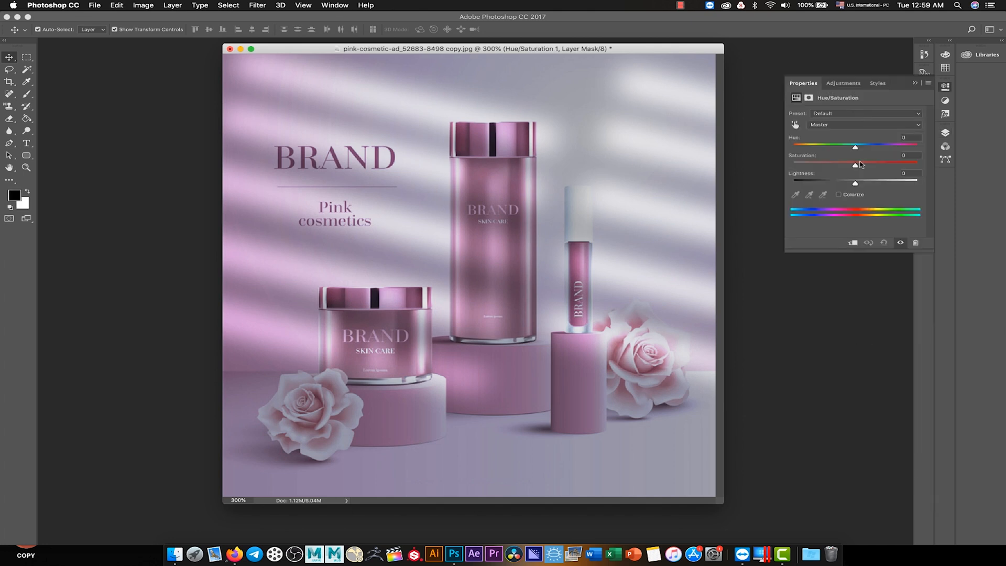
drag(856, 166, 869, 166)
drag(853, 185, 842, 184)
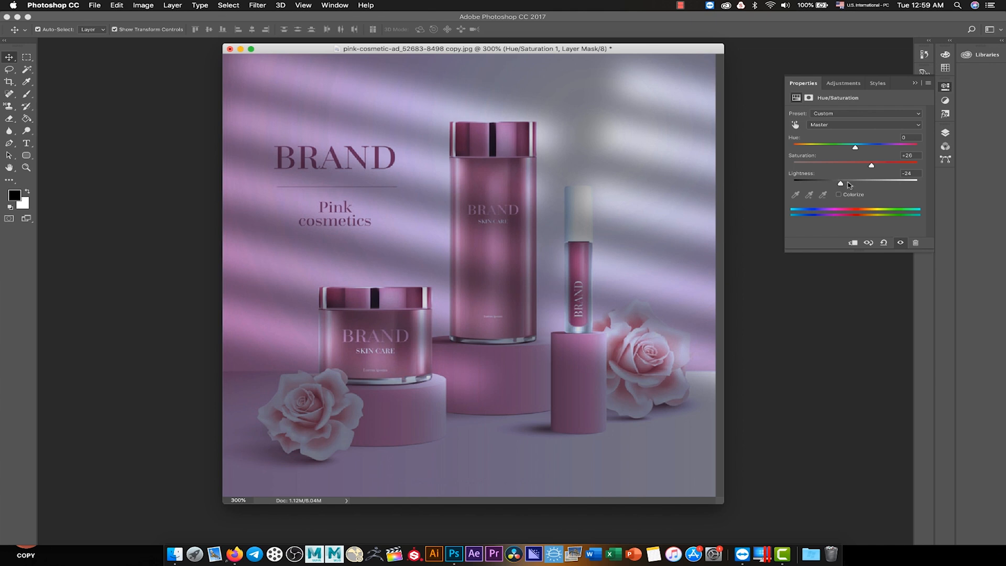
click(914, 82)
click(946, 133)
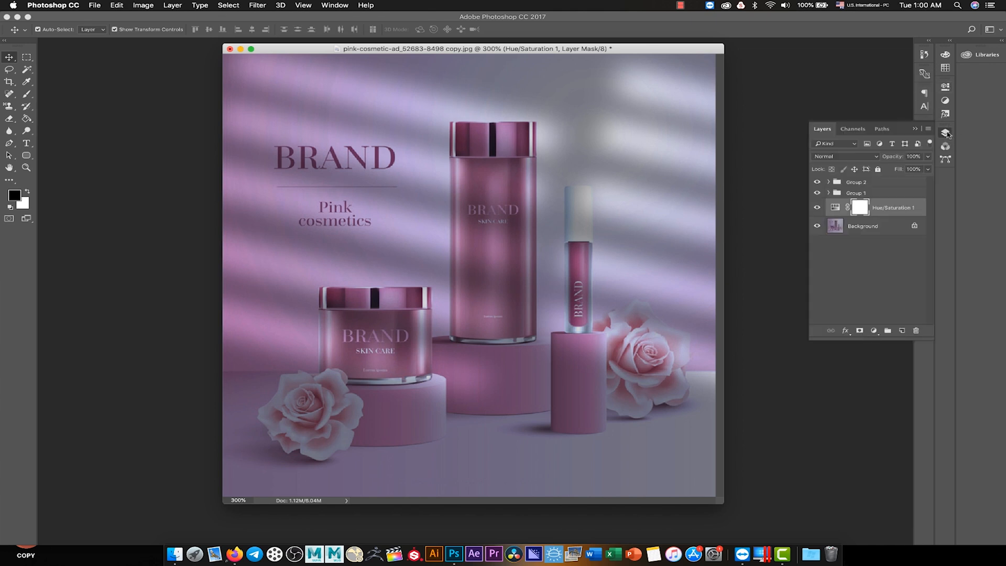
- Set the opacity of Group 2 and Group 1 to 95% each
click(860, 183)
click(928, 157)
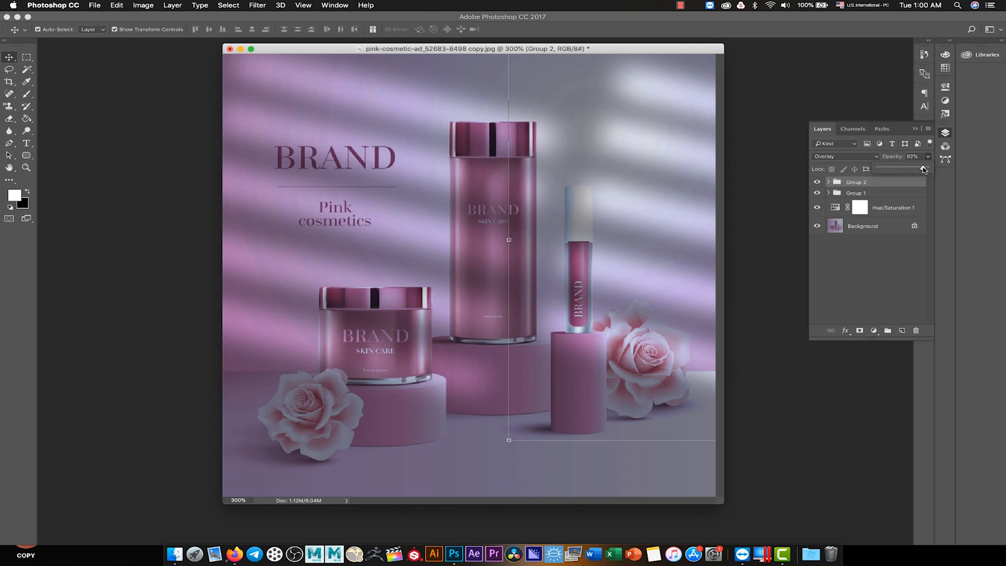
click(889, 158)
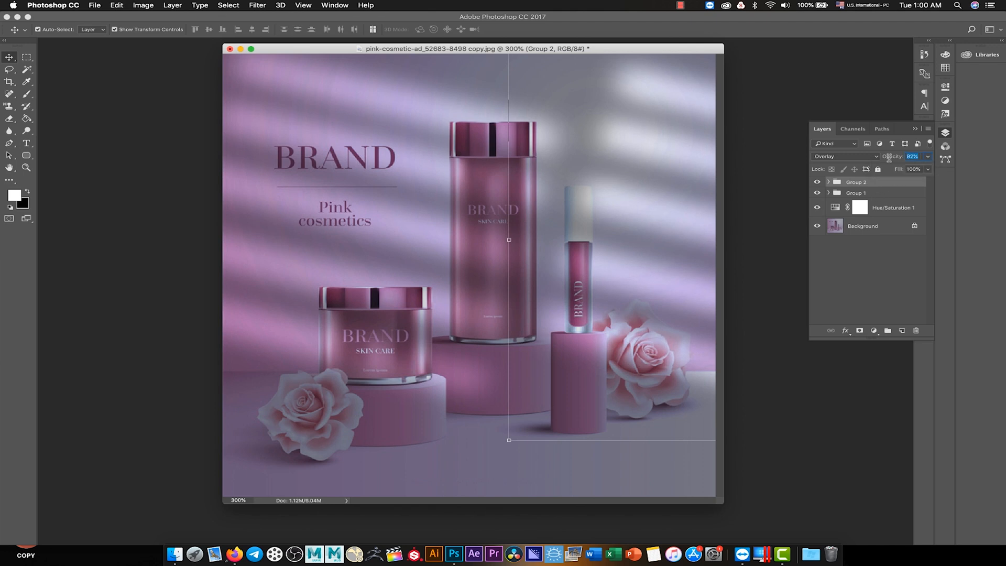
text(95)
click(890, 244)
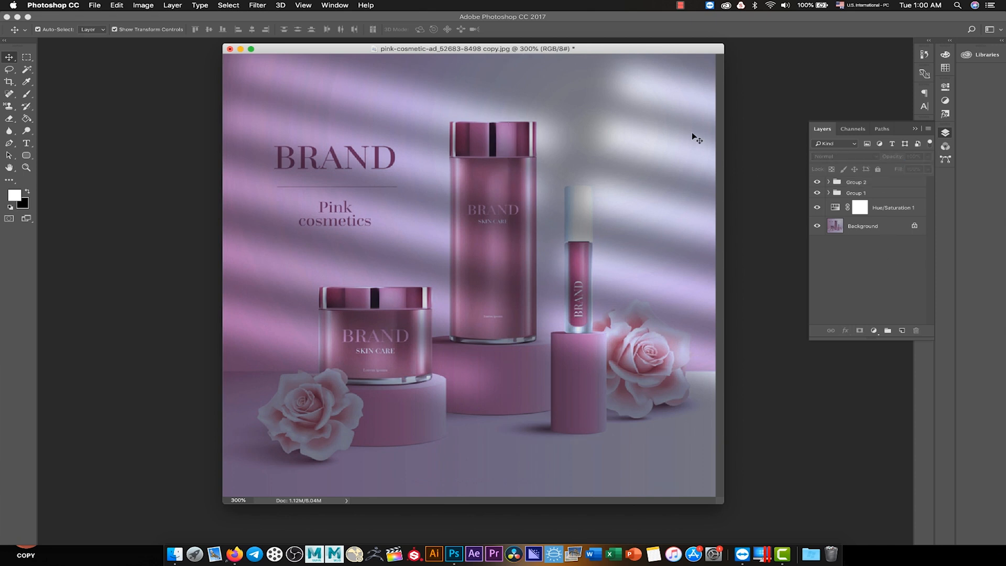
click(863, 194)
click(919, 156)
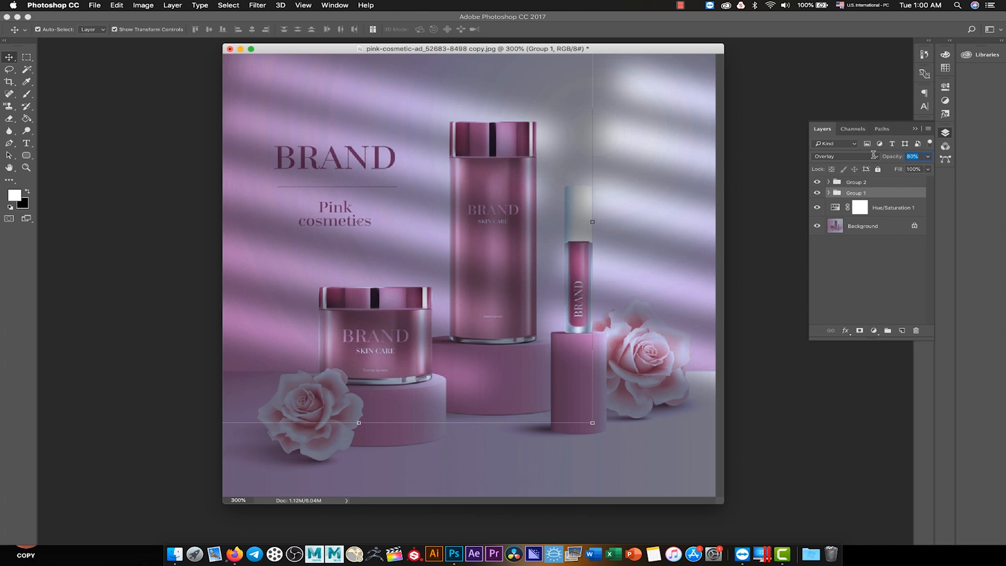
text(95)
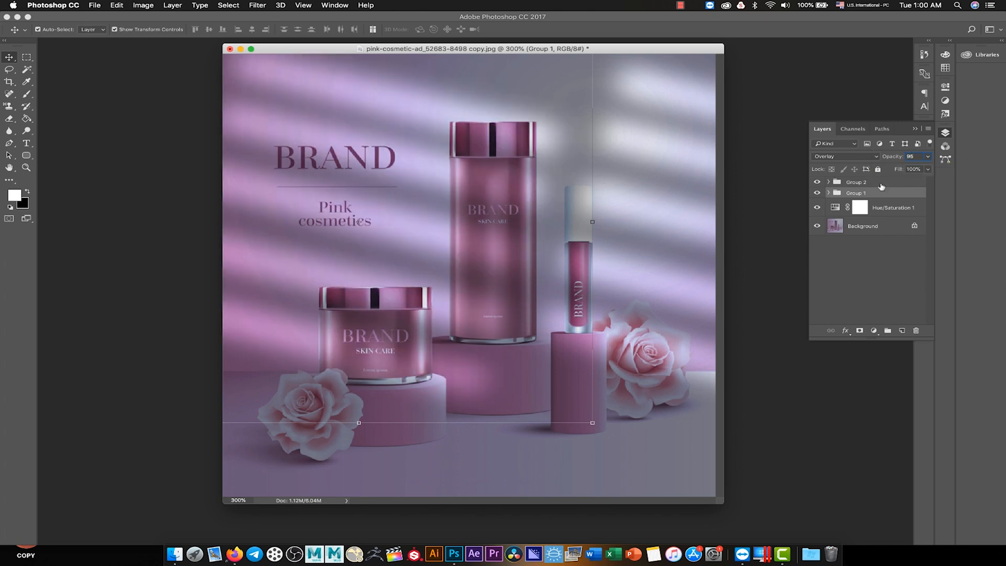
click(887, 264)
- Shift Group 1's uppermost light strip (Layer 1) slightly to the right, collapse the group, and deselect all layers
mouse_move(543, 135)
mouse_down()
mouse_move(553, 140)
mouse_move(509, 125)
mouse_move(561, 137)
mouse_up()
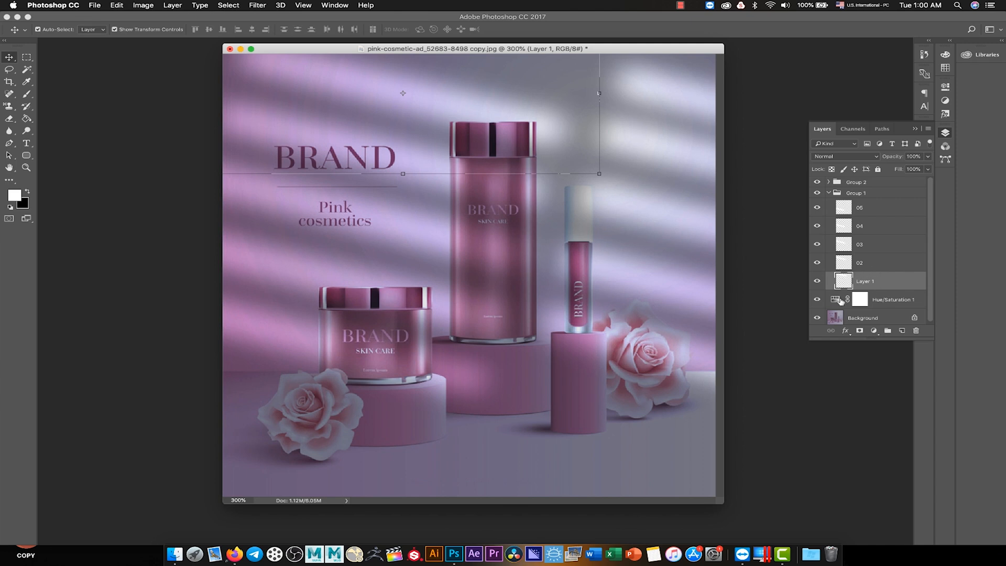
click(849, 194)
click(829, 193)
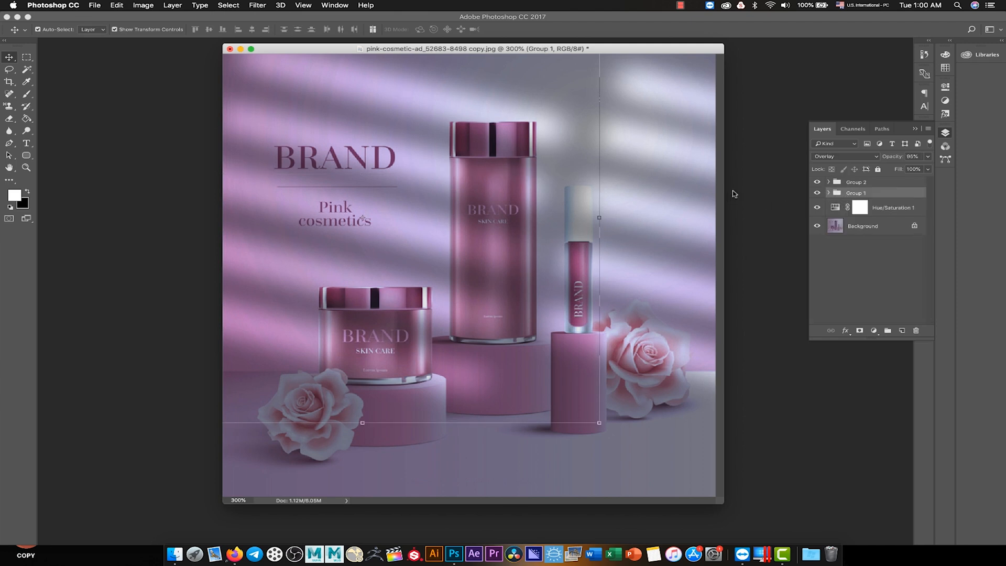
click(844, 256)
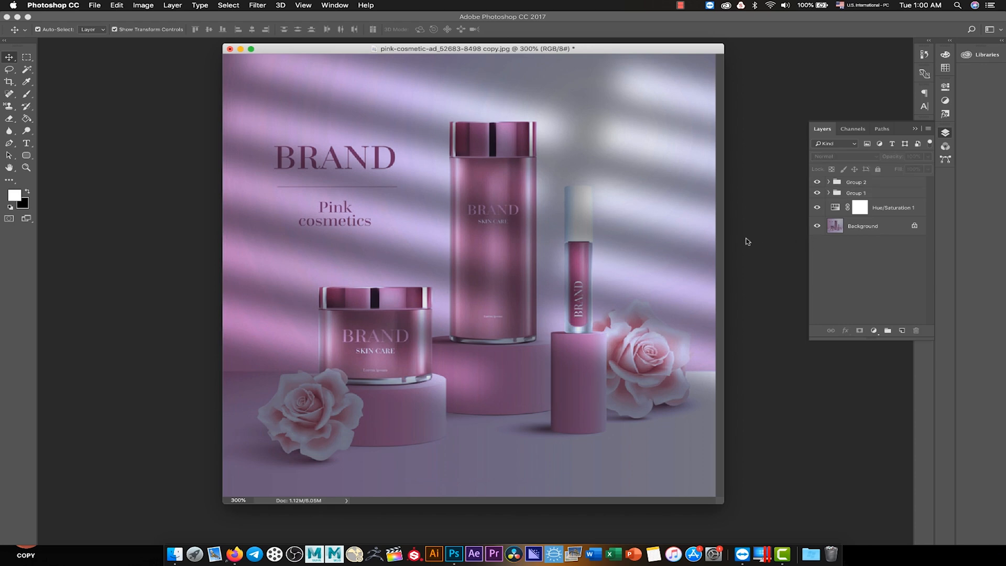